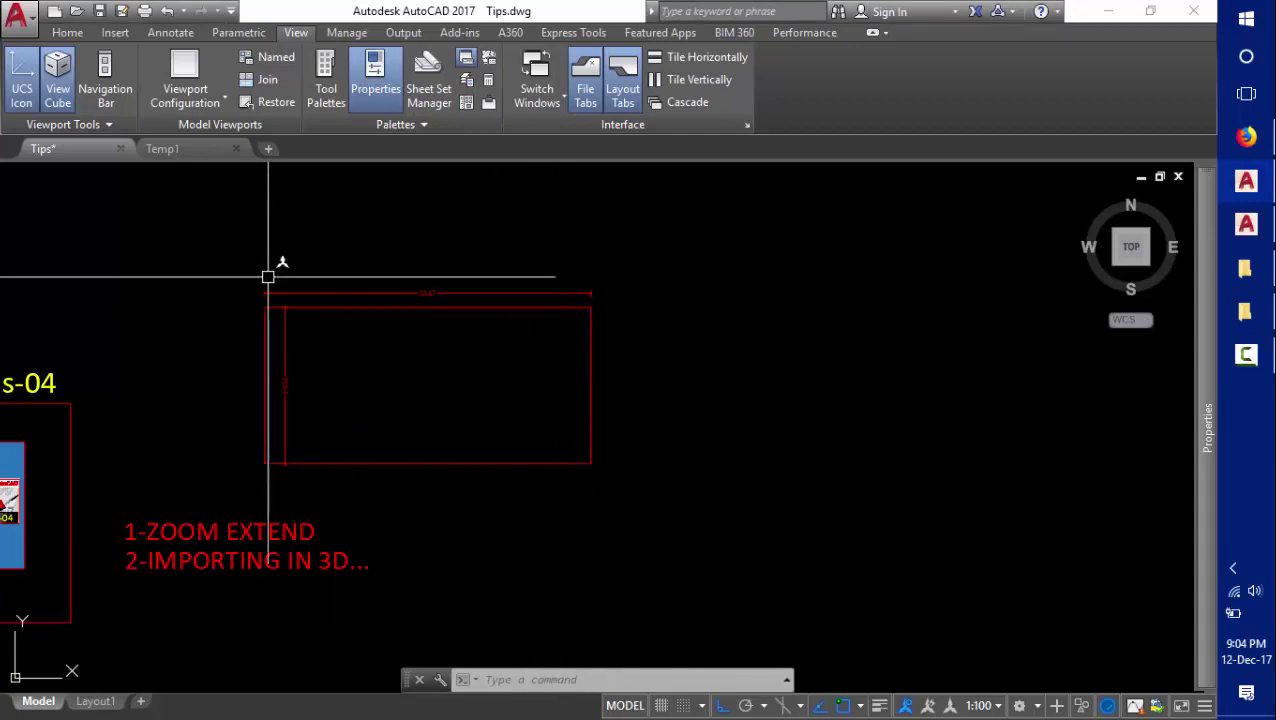
Switch to the Temp1 drawing with the house elevation and floor plans.
{"action": "left_click", "coordinate": [186, 154]}
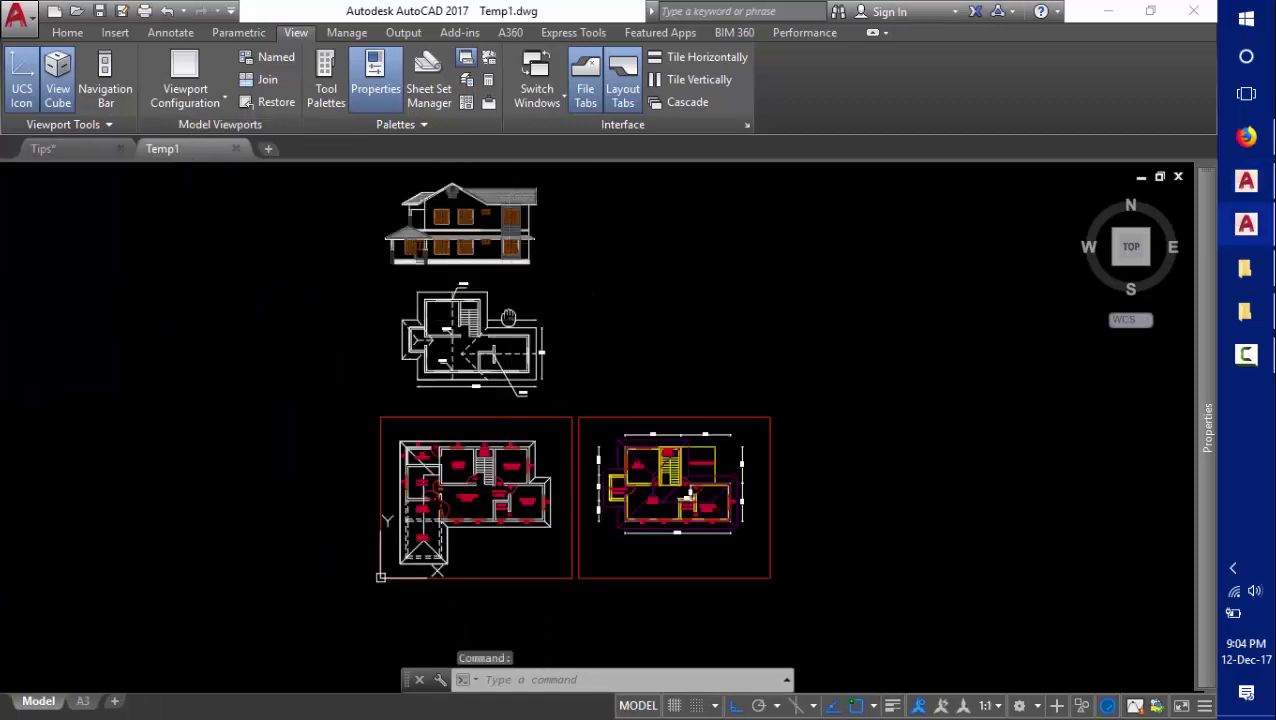
{"action": "key", "text": "Escape"}
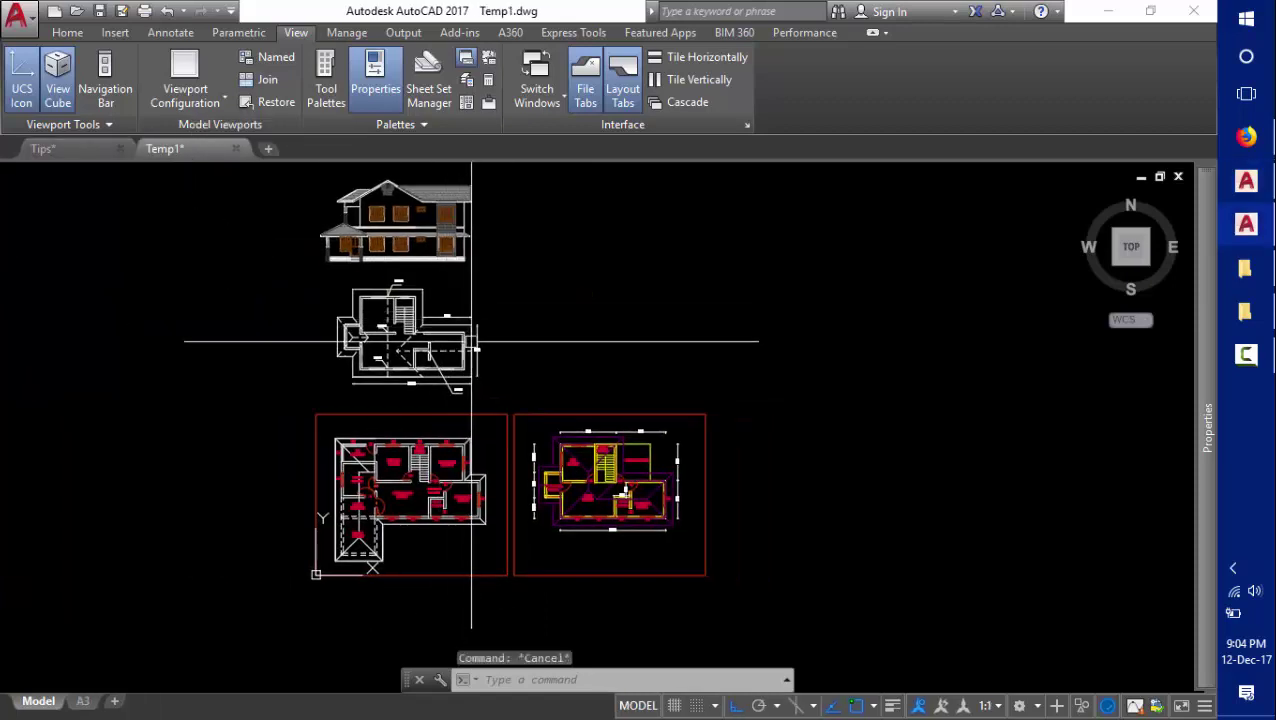
{"action": "type", "text": "z"}
{"action": "key", "text": "Return"}
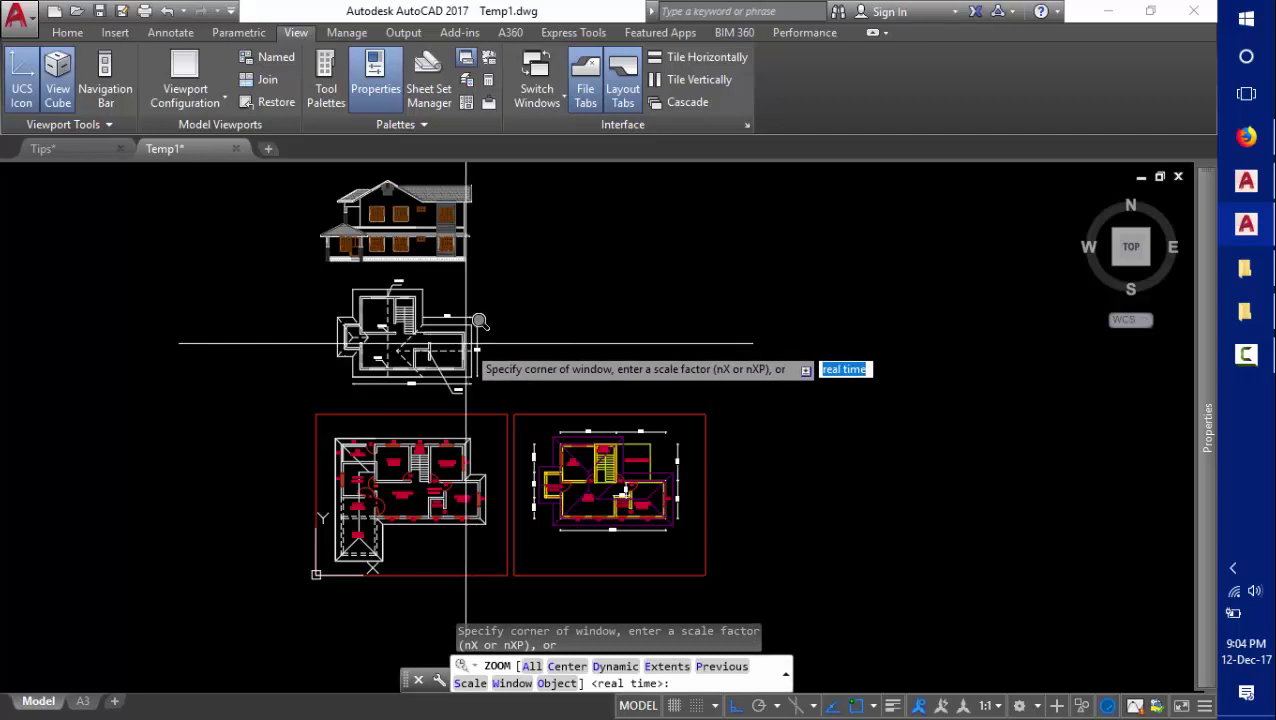
{"action": "key", "text": "Return"}
{"action": "left_click_drag", "start_coordinate": [471, 346], "coordinate": [467, 319]}
{"action": "type", "text": "a"}
{"action": "key", "text": "Return"}
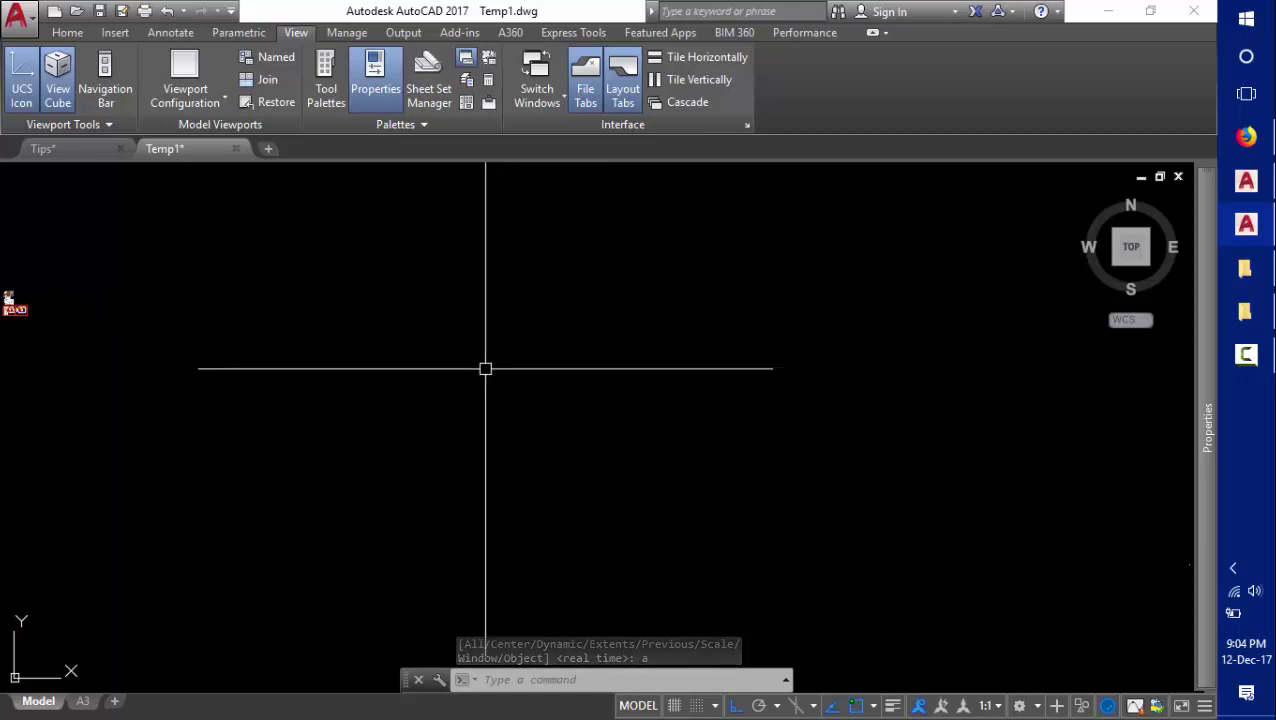
{"action": "middle_click_drag", "start_coordinate": [271, 379], "coordinate": [467, 371]}
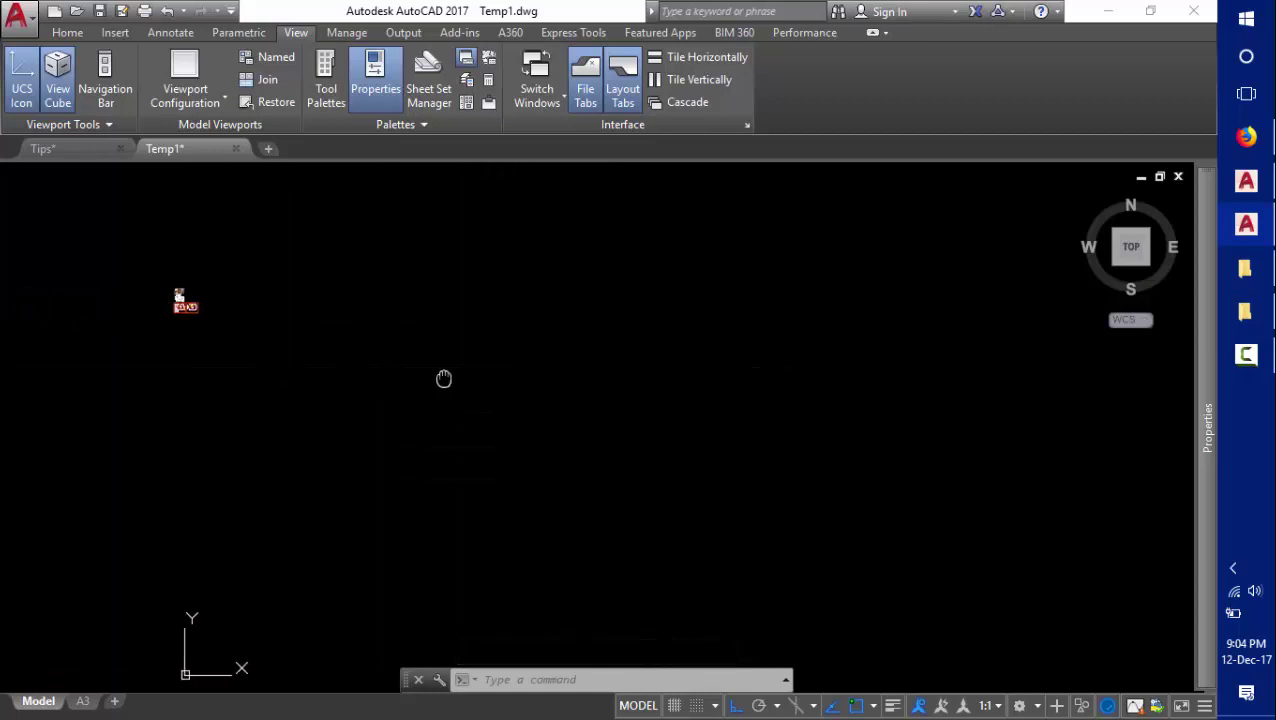
{"action": "type", "text": "z"}
{"action": "key", "text": "Return"}
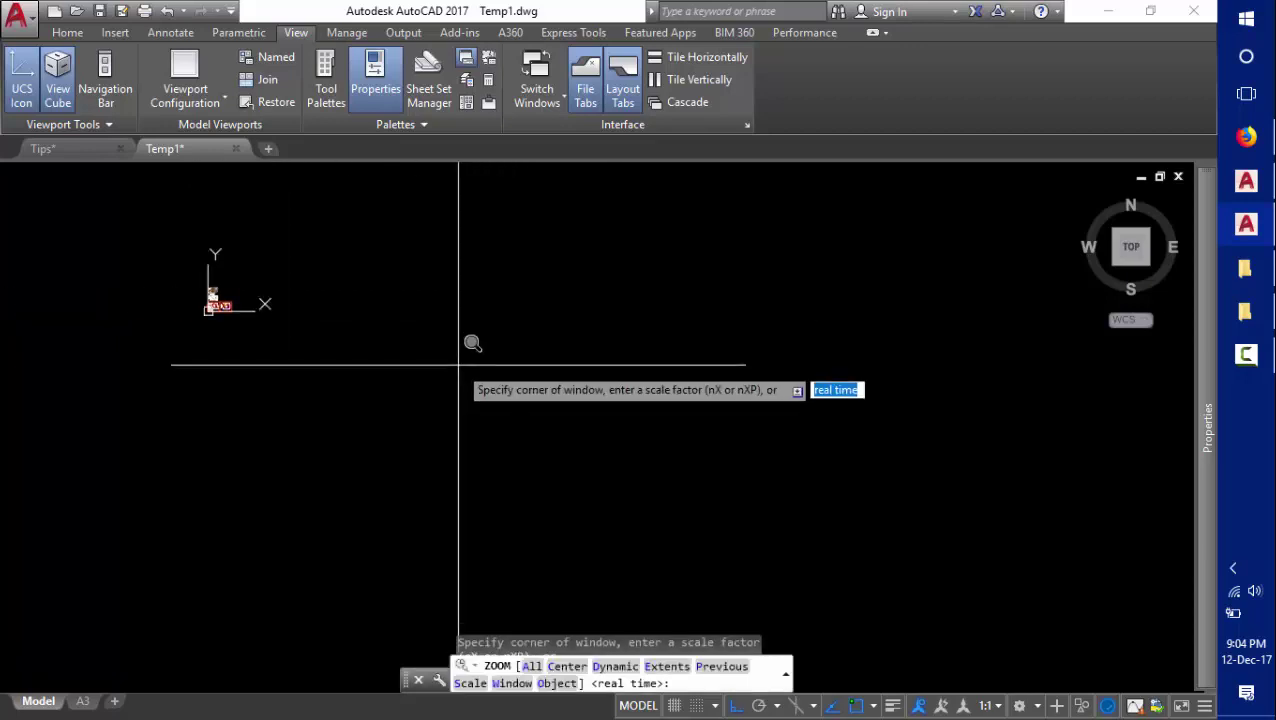
{"action": "type", "text": "a"}
{"action": "key", "text": "Return"}
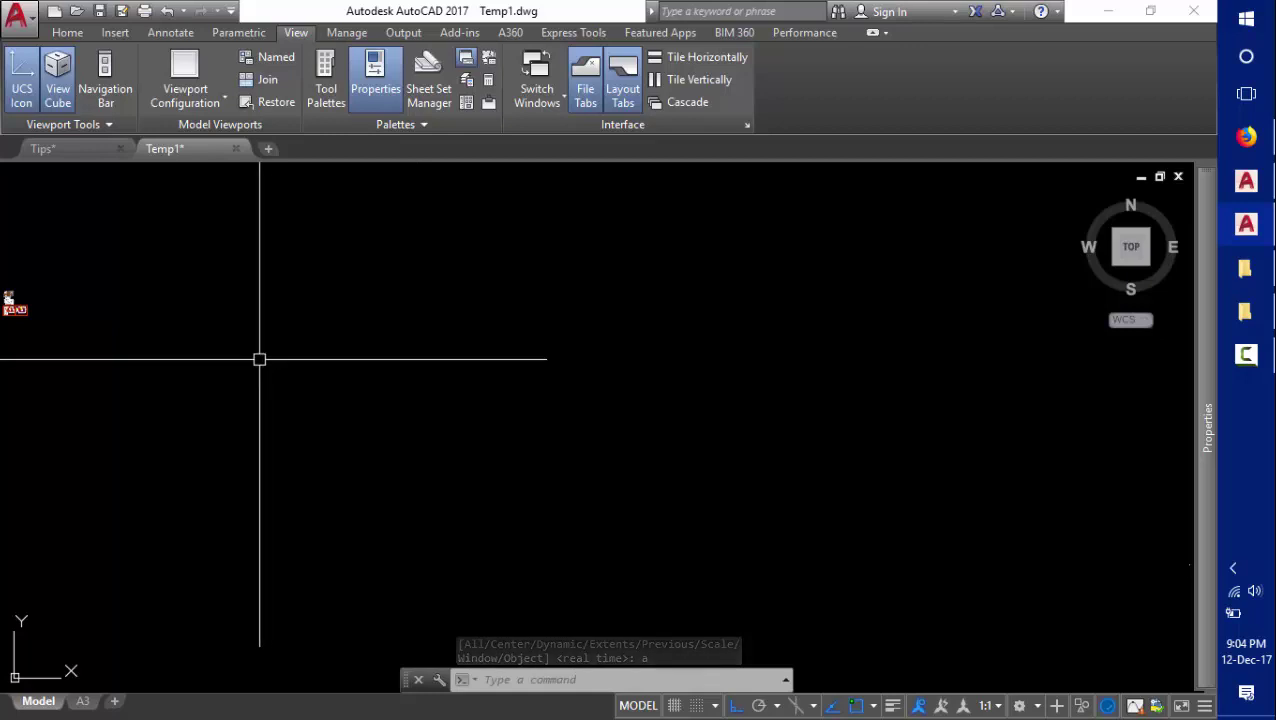
{"action": "middle_click_drag", "start_coordinate": [214, 362], "coordinate": [439, 359]}
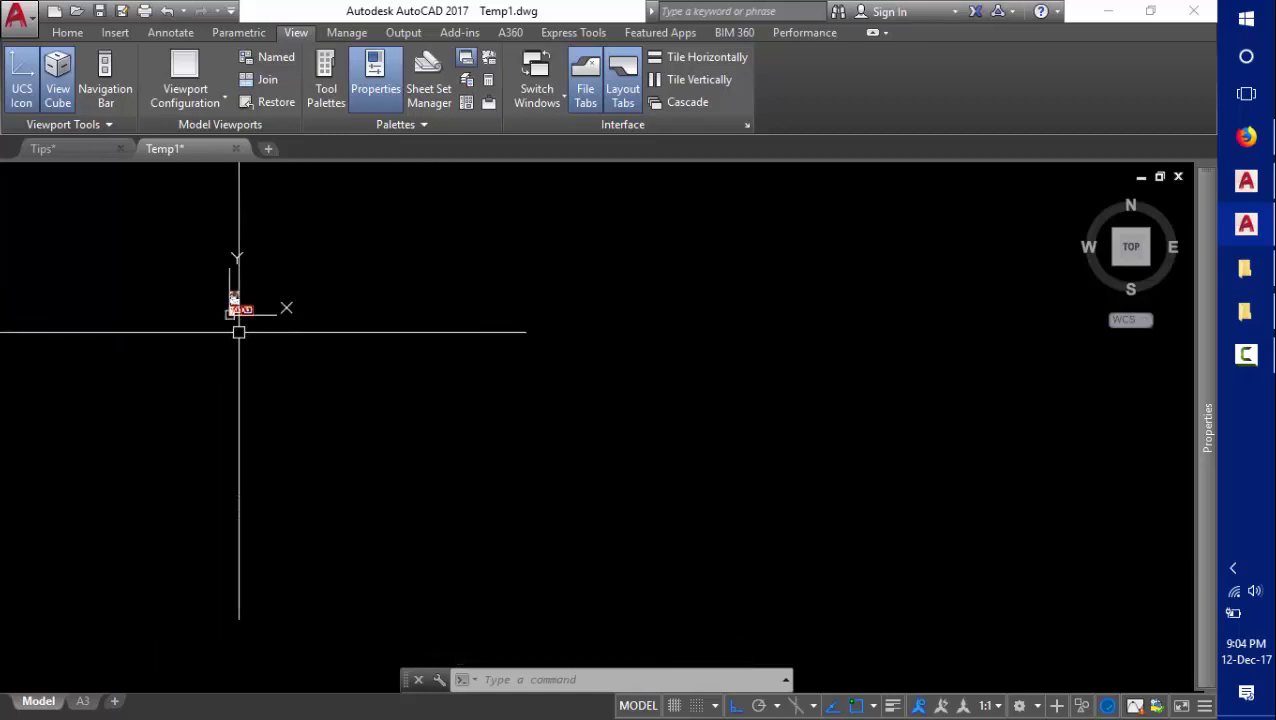
{"action": "scroll", "coordinate": [228, 327], "scroll_direction": "up", "scroll_amount": 3}
{"action": "scroll", "coordinate": [270, 327], "scroll_direction": "up", "scroll_amount": 2}
{"action": "scroll", "coordinate": [291, 423], "scroll_direction": "up", "scroll_amount": 1}
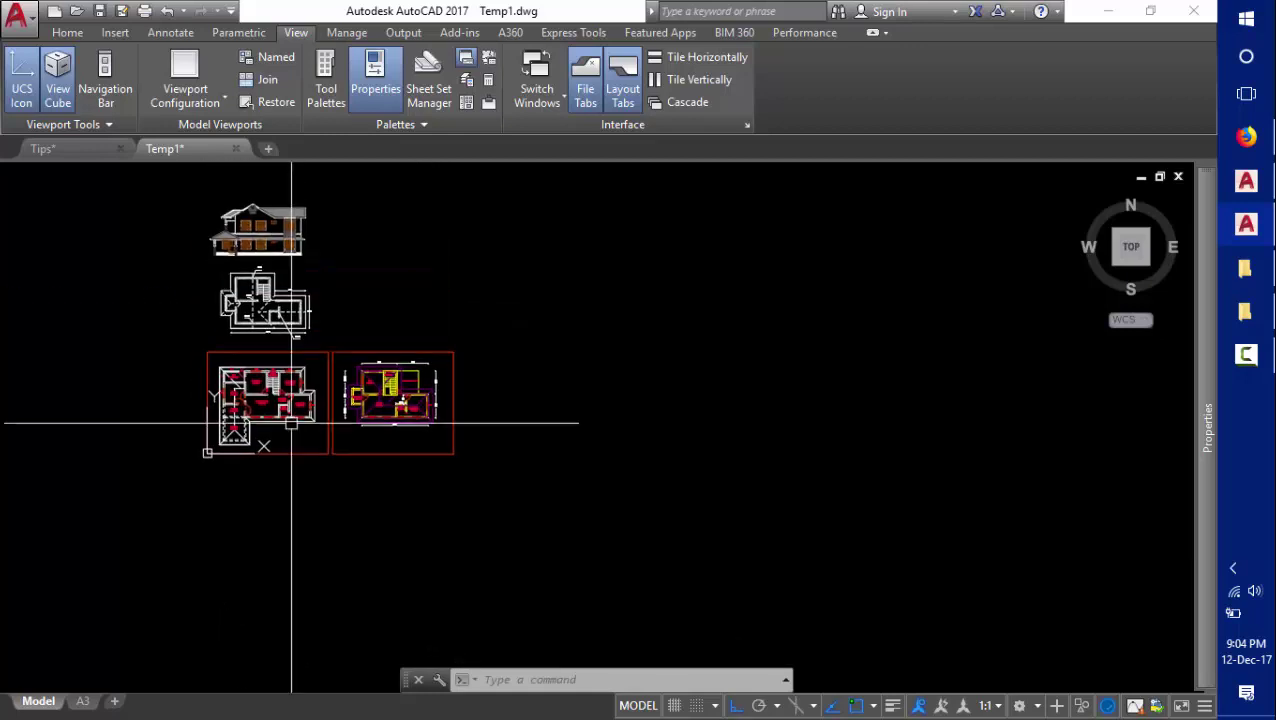
{"action": "key", "text": "Escape"}
{"action": "middle_click_drag", "start_coordinate": [293, 390], "coordinate": [336, 400]}
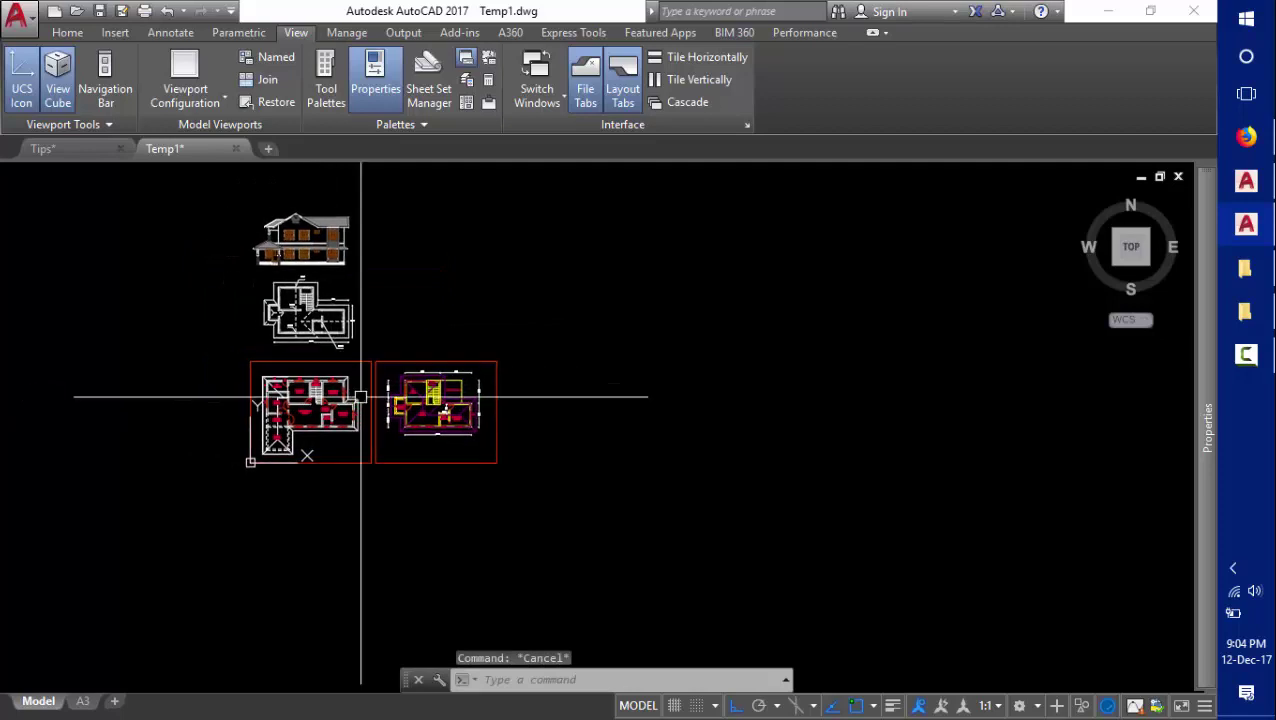
{"action": "mouse_move", "coordinate": [370, 396]}
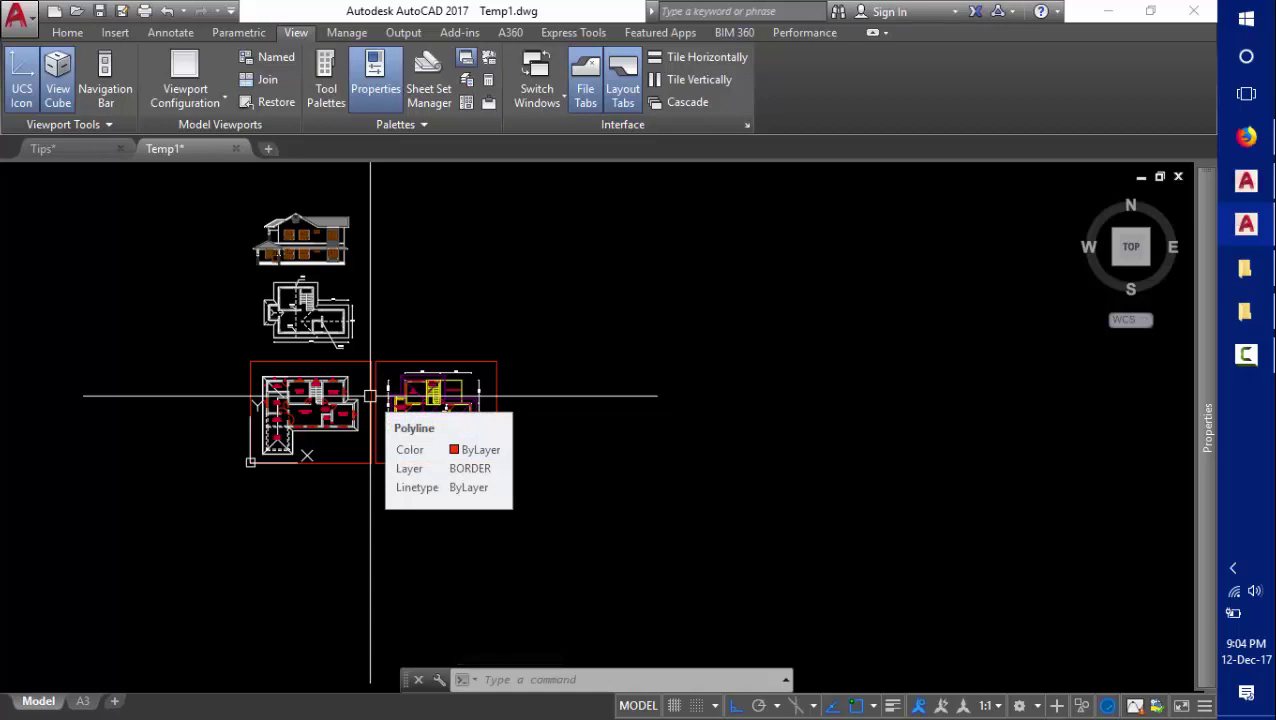
{"action": "middle_click_drag", "start_coordinate": [532, 325], "coordinate": [481, 345]}
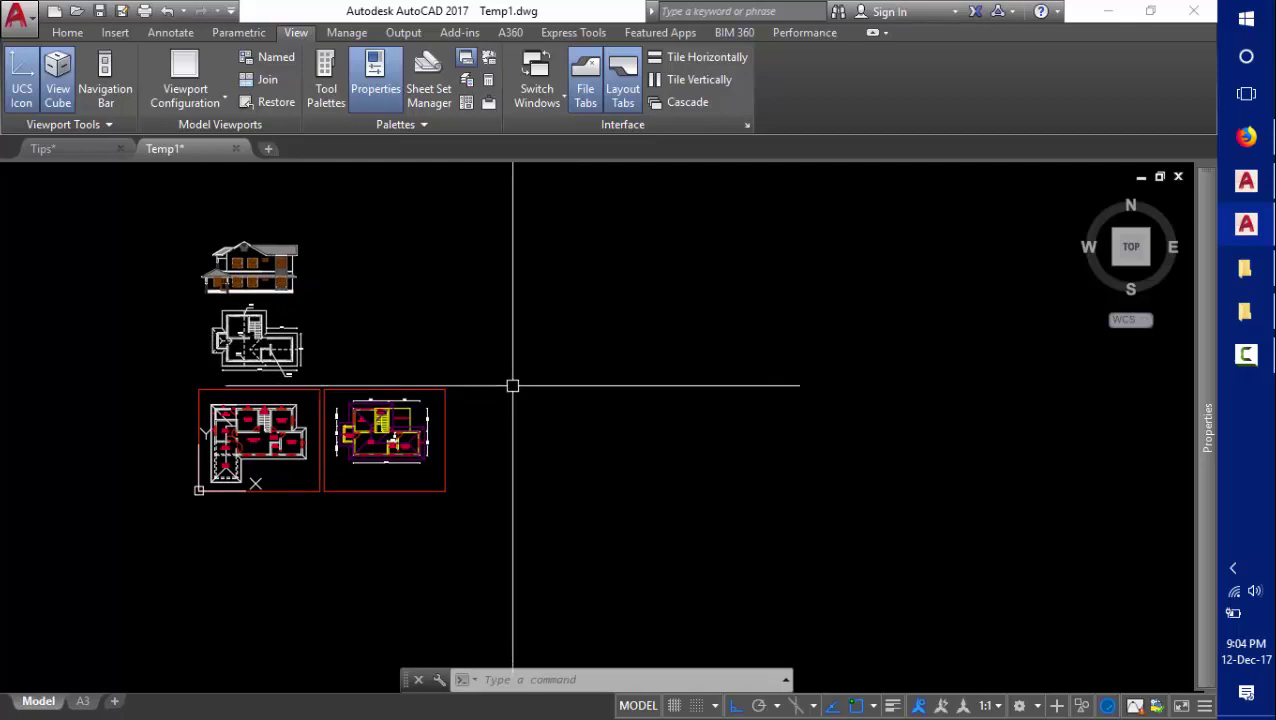
Create Drawing2 from acad.dwt and draw a horizontal line starting at the origin 0,0,0.
{"action": "key", "text": "ctrl+n"}
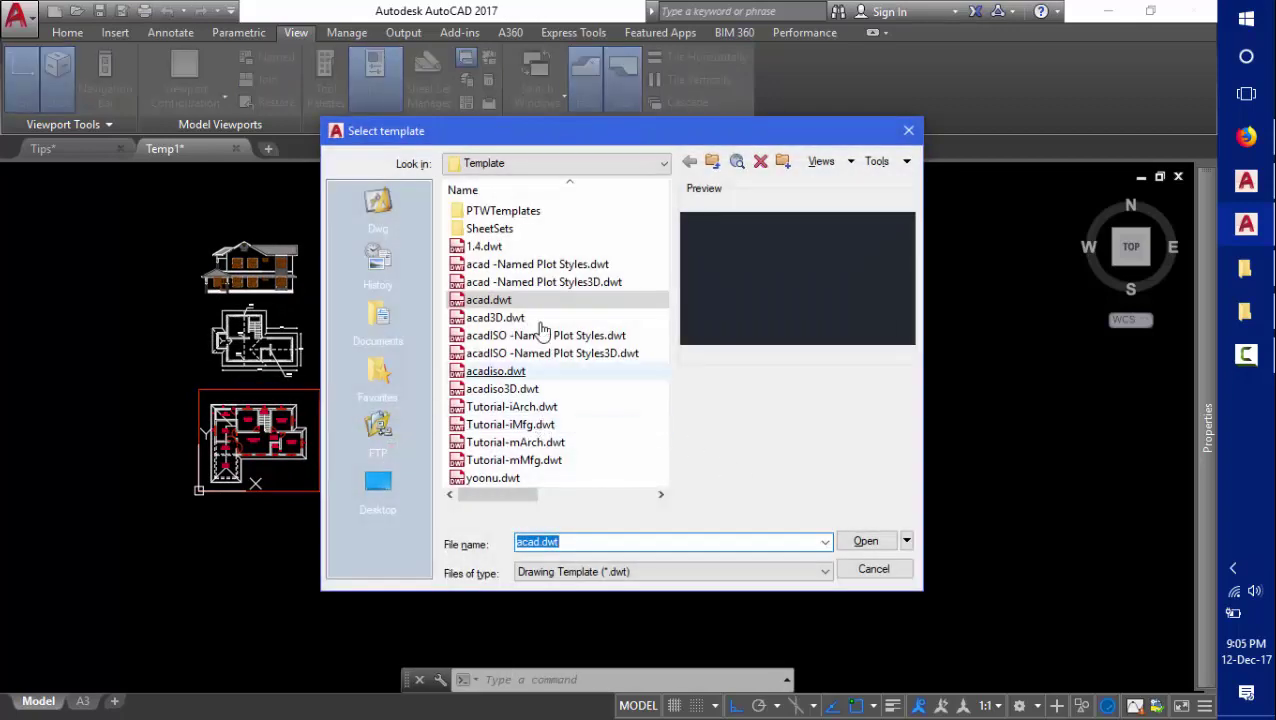
{"action": "left_click", "coordinate": [856, 546]}
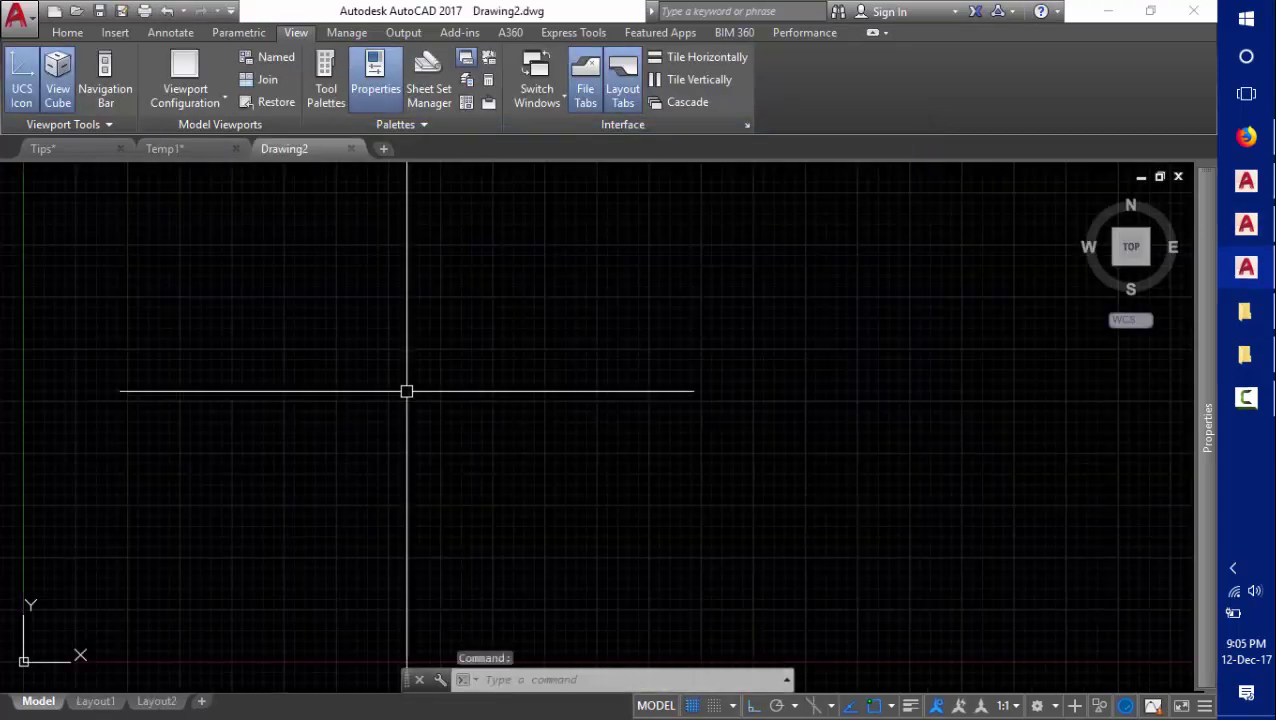
{"action": "type", "text": "l"}
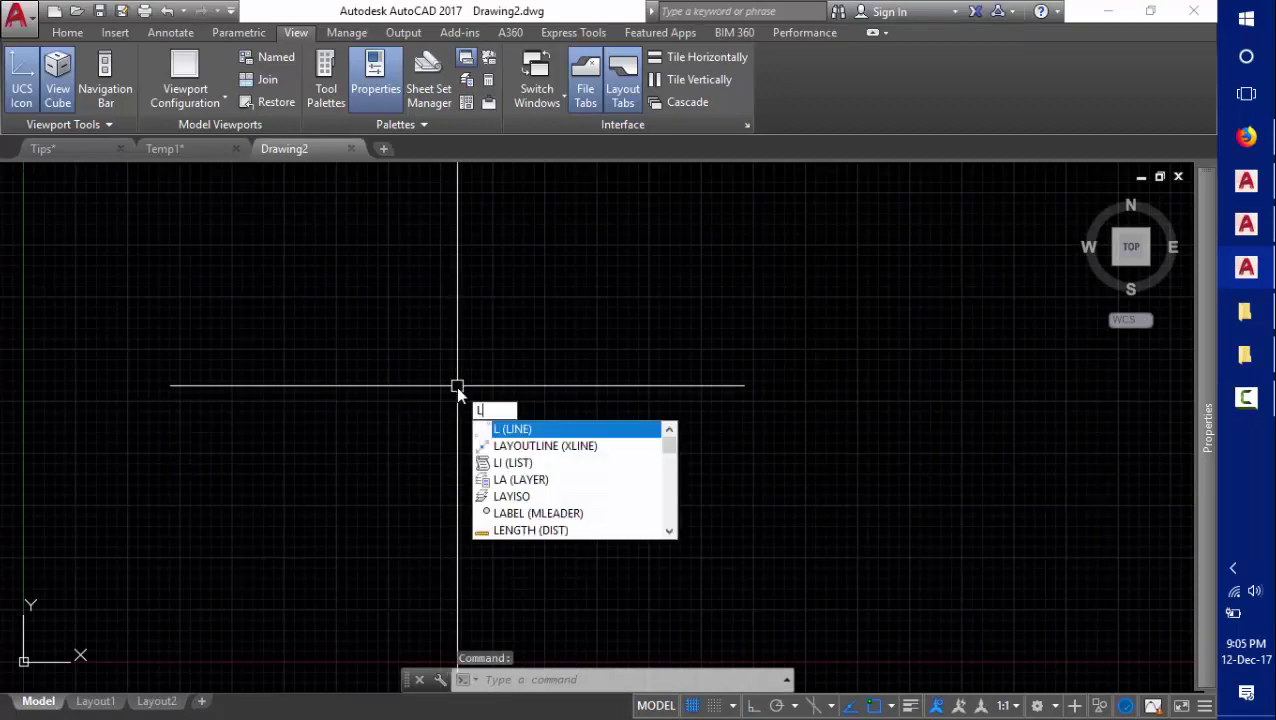
{"action": "key", "text": "Return"}
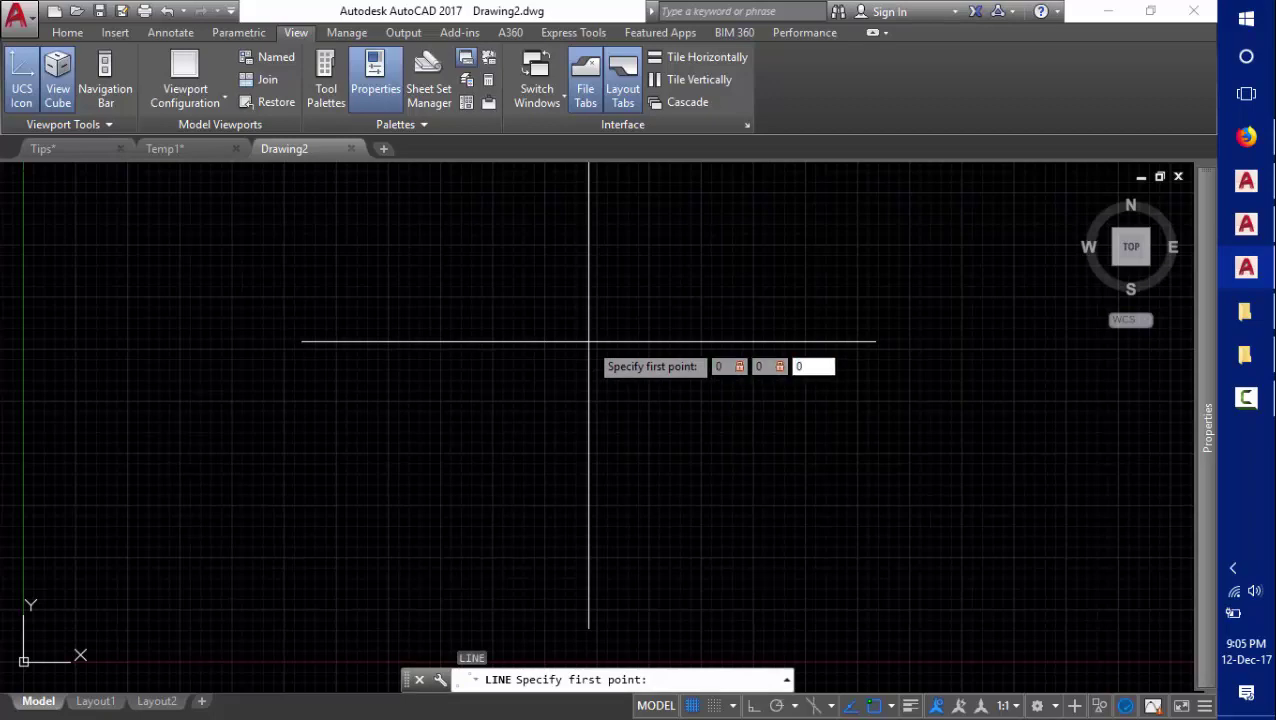
{"action": "key", "text": "Return"}
{"action": "scroll", "coordinate": [700, 270], "scroll_direction": "down", "scroll_amount": 2}
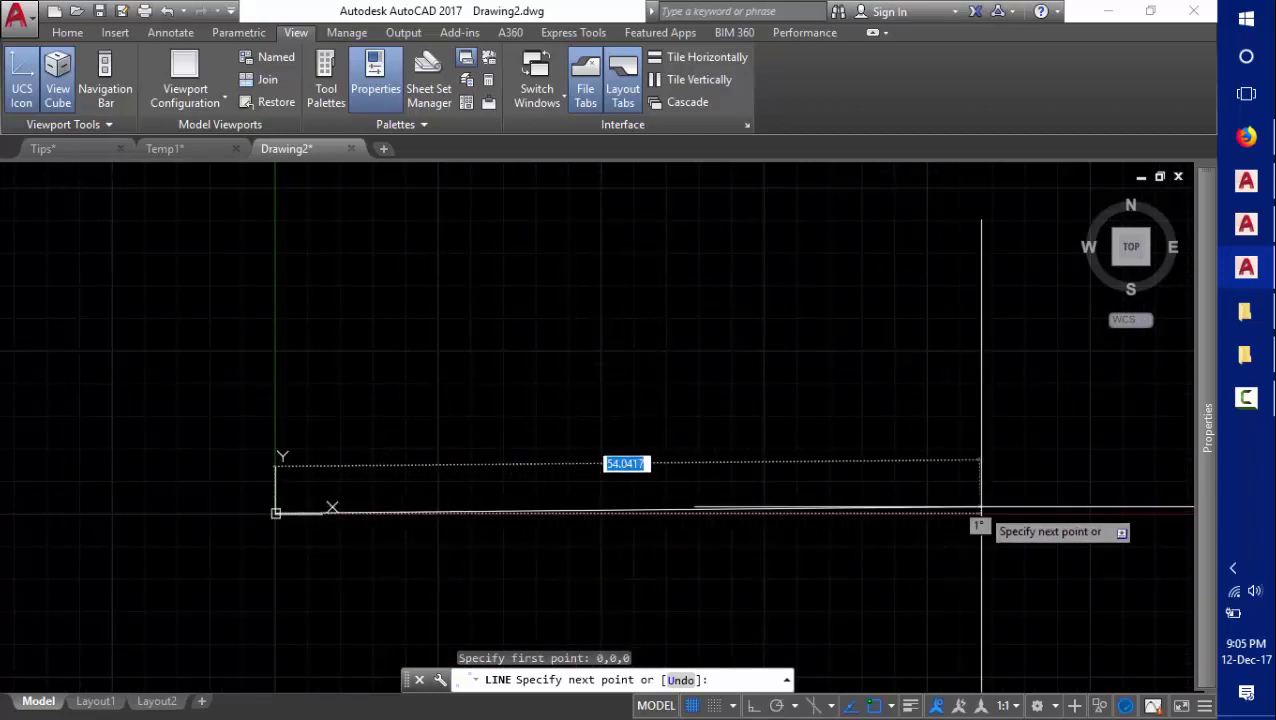
{"action": "left_click", "coordinate": [1098, 490]}
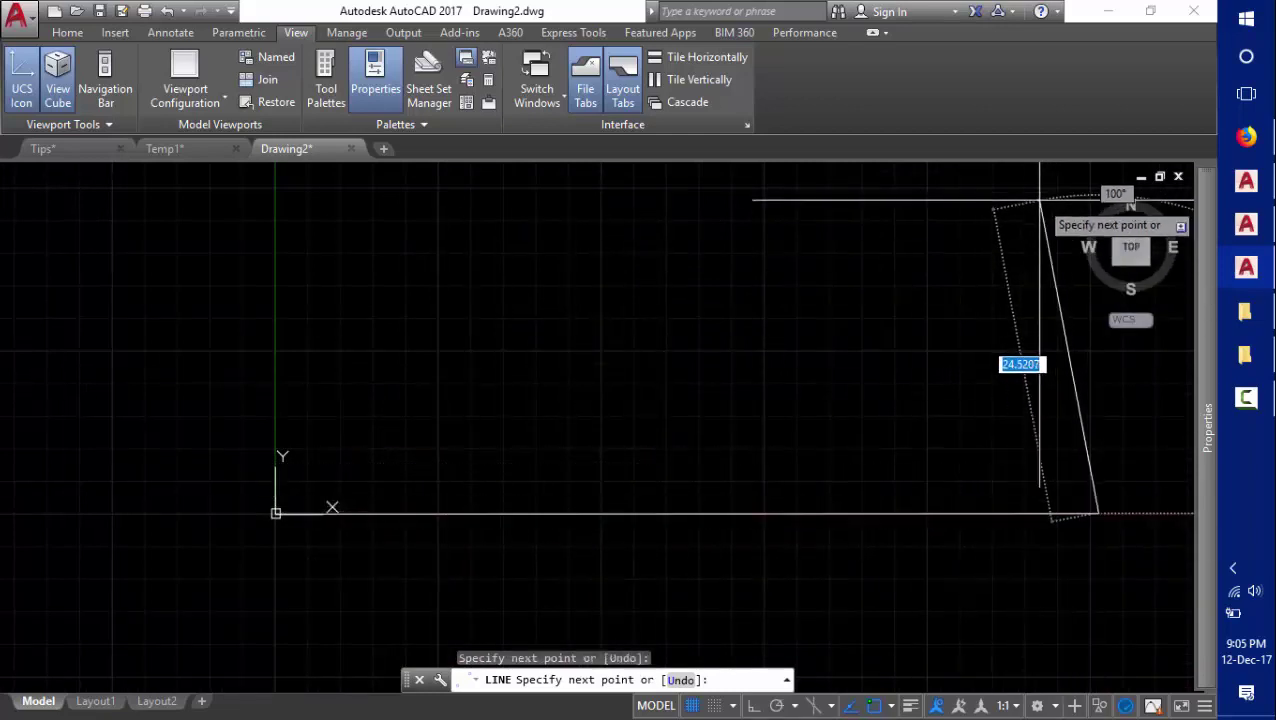
{"action": "key", "text": "Escape"}
{"action": "mouse_move", "coordinate": [577, 489]}
{"action": "middle_mouse_down"}
{"action": "mouse_move", "coordinate": [468, 498]}
{"action": "mouse_move", "coordinate": [452, 515]}
{"action": "middle_mouse_up"}
{"action": "middle_click_drag", "start_coordinate": [339, 421], "coordinate": [313, 470]}
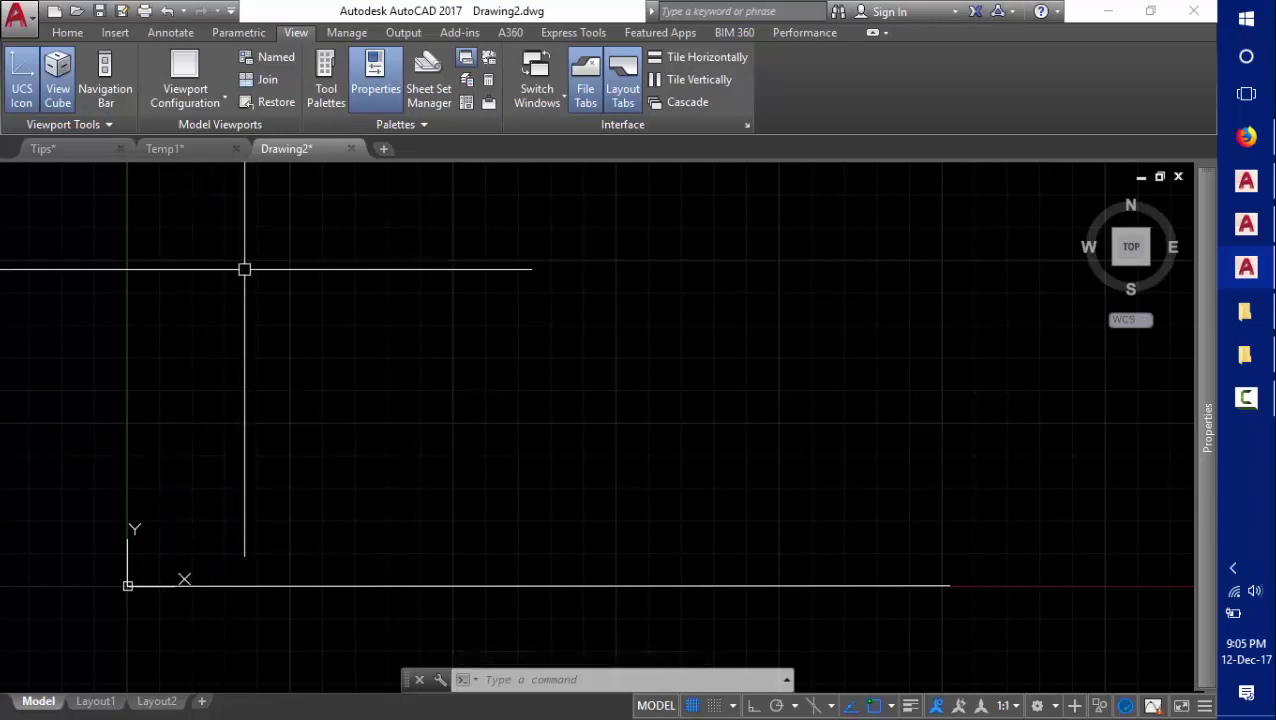
{"action": "middle_click_drag", "start_coordinate": [251, 360], "coordinate": [273, 339]}
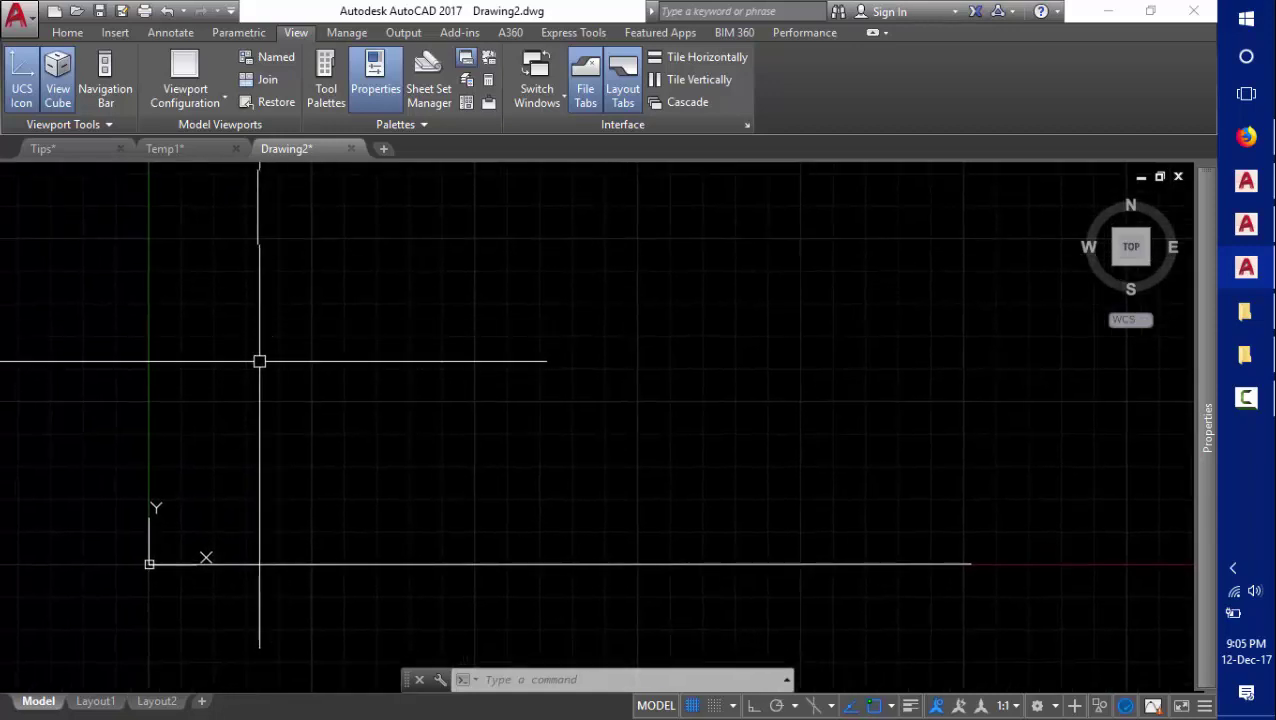
Back in Temp1, run Zoom All, then zoom and pan onto the elevation and bordered floor plans.
{"action": "left_click", "coordinate": [190, 148]}
{"action": "scroll", "coordinate": [198, 427], "scroll_direction": "up", "scroll_amount": 2}
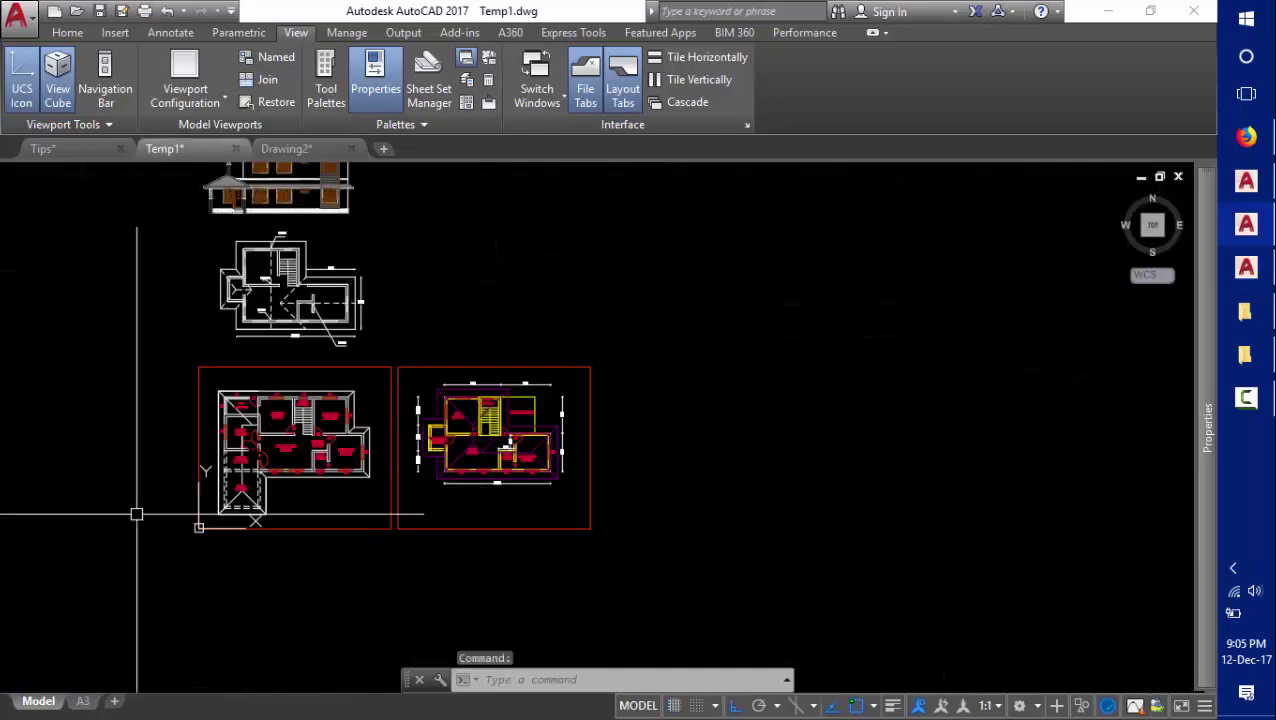
{"action": "type", "text": "z"}
{"action": "key", "text": "Return"}
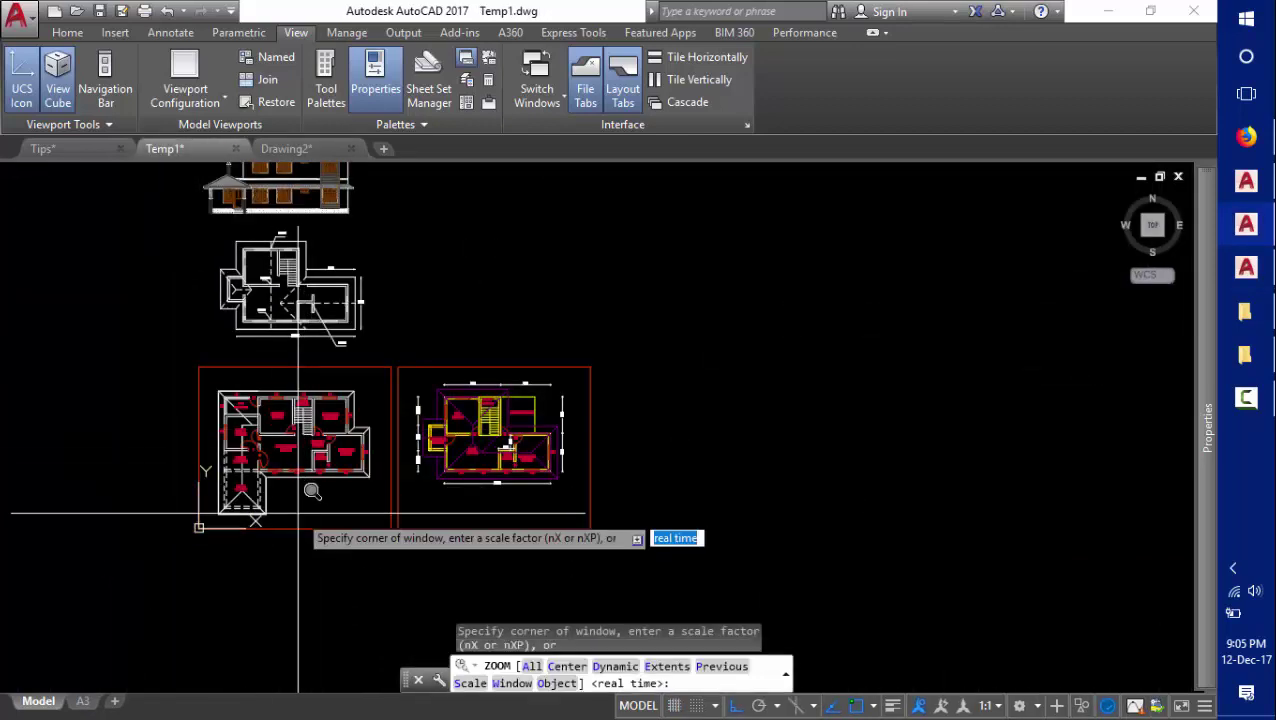
{"action": "type", "text": "a"}
{"action": "key", "text": "Return"}
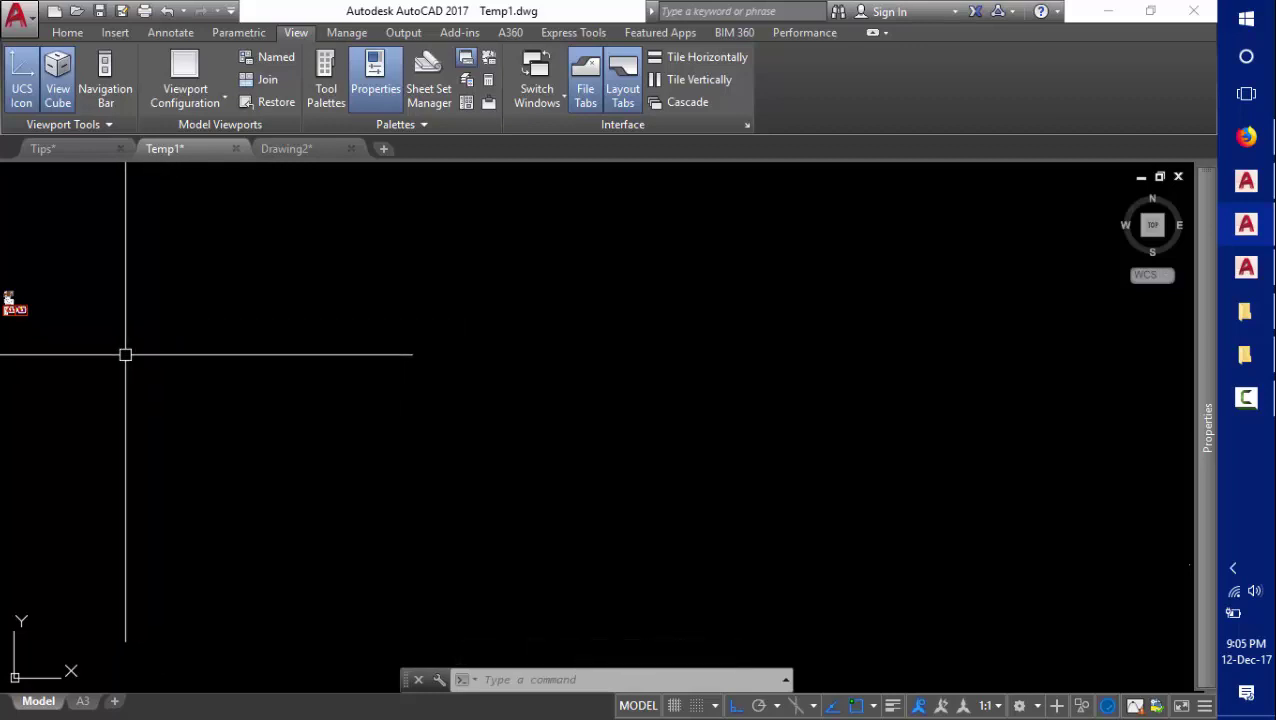
{"action": "middle_click_drag", "start_coordinate": [243, 352], "coordinate": [279, 353]}
{"action": "scroll", "coordinate": [228, 308], "scroll_direction": "up", "scroll_amount": 2}
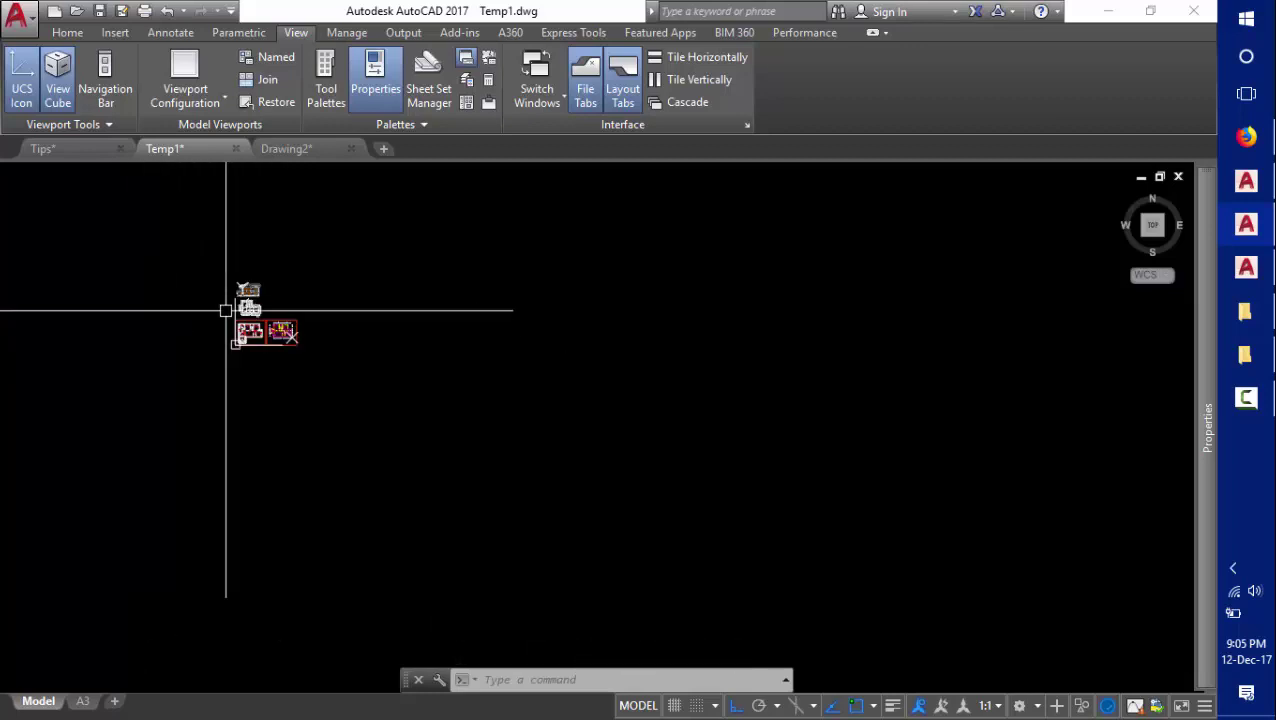
{"action": "scroll", "coordinate": [157, 295], "scroll_direction": "up", "scroll_amount": 3}
{"action": "scroll", "coordinate": [157, 295], "scroll_direction": "up", "scroll_amount": 3}
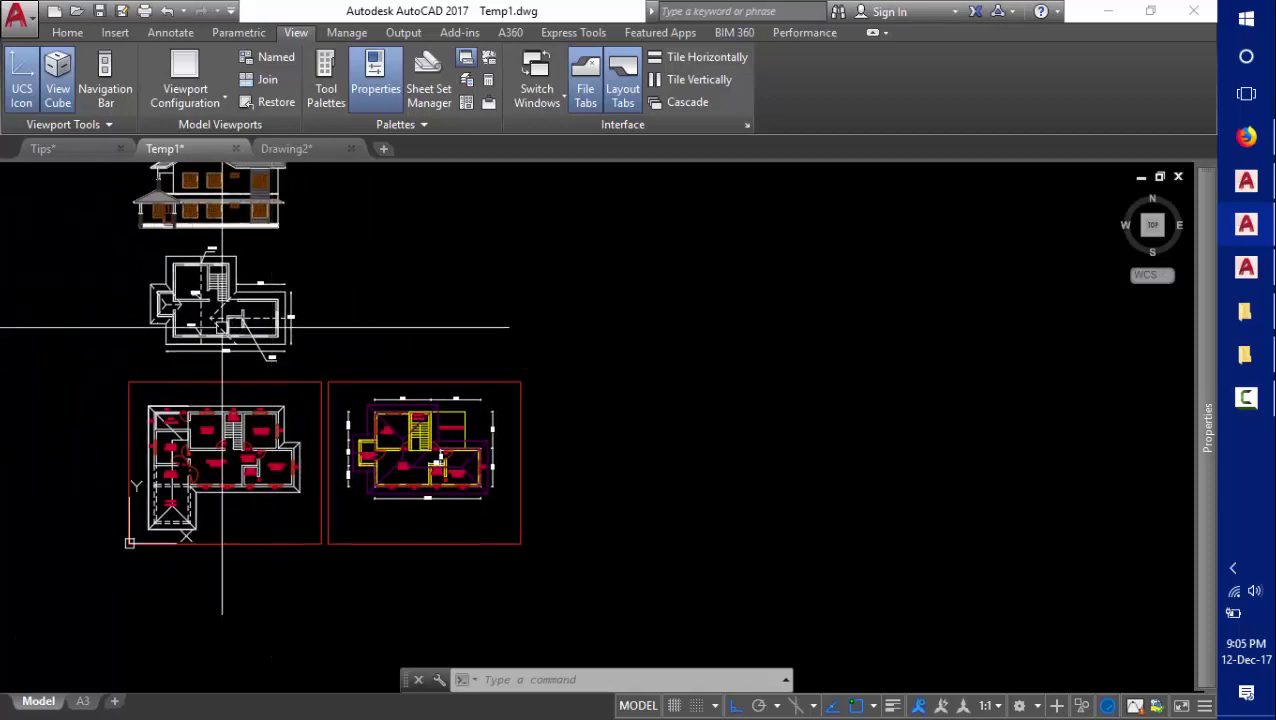
{"action": "middle_click_drag", "start_coordinate": [122, 268], "coordinate": [217, 292]}
{"action": "scroll", "coordinate": [217, 292], "scroll_direction": "down", "scroll_amount": 2}
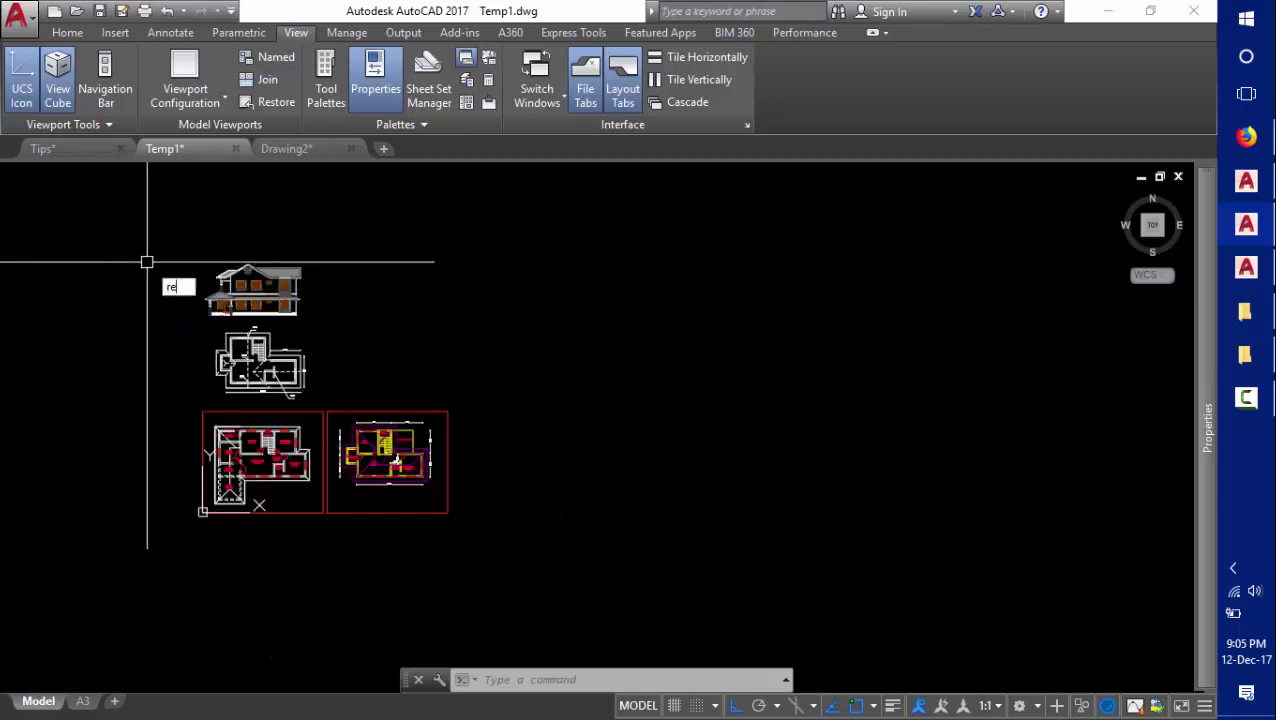
Draw a large rectangle enclosing the elevation, upper plan and both floor plans.
{"action": "type", "text": "c"}
{"action": "key", "text": "Return"}
{"action": "left_click", "coordinate": [102, 229]}
{"action": "left_click", "coordinate": [548, 537]}
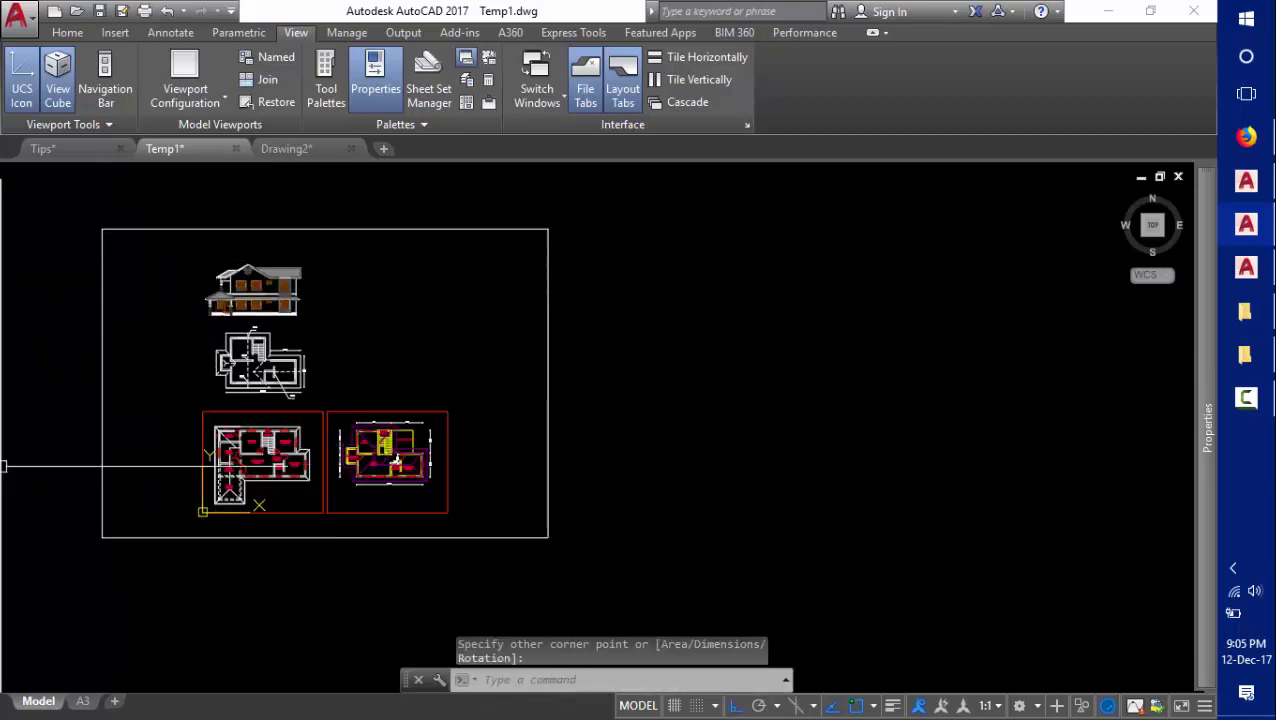
{"action": "middle_click_drag", "start_coordinate": [404, 345], "coordinate": [473, 347]}
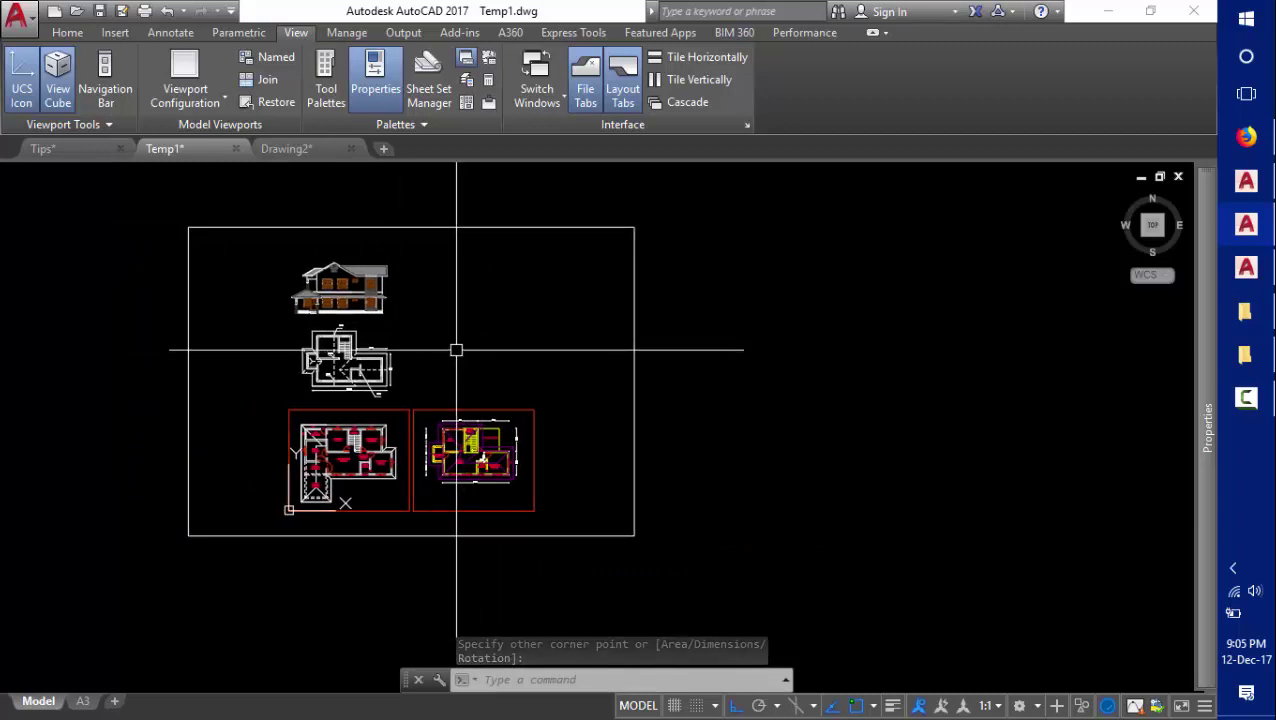
{"action": "scroll", "coordinate": [457, 353], "scroll_direction": "down", "scroll_amount": 2}
Cancel the repeated rectangle command and start the Zoom command.
{"action": "key", "text": "Return"}
{"action": "key", "text": "Escape"}
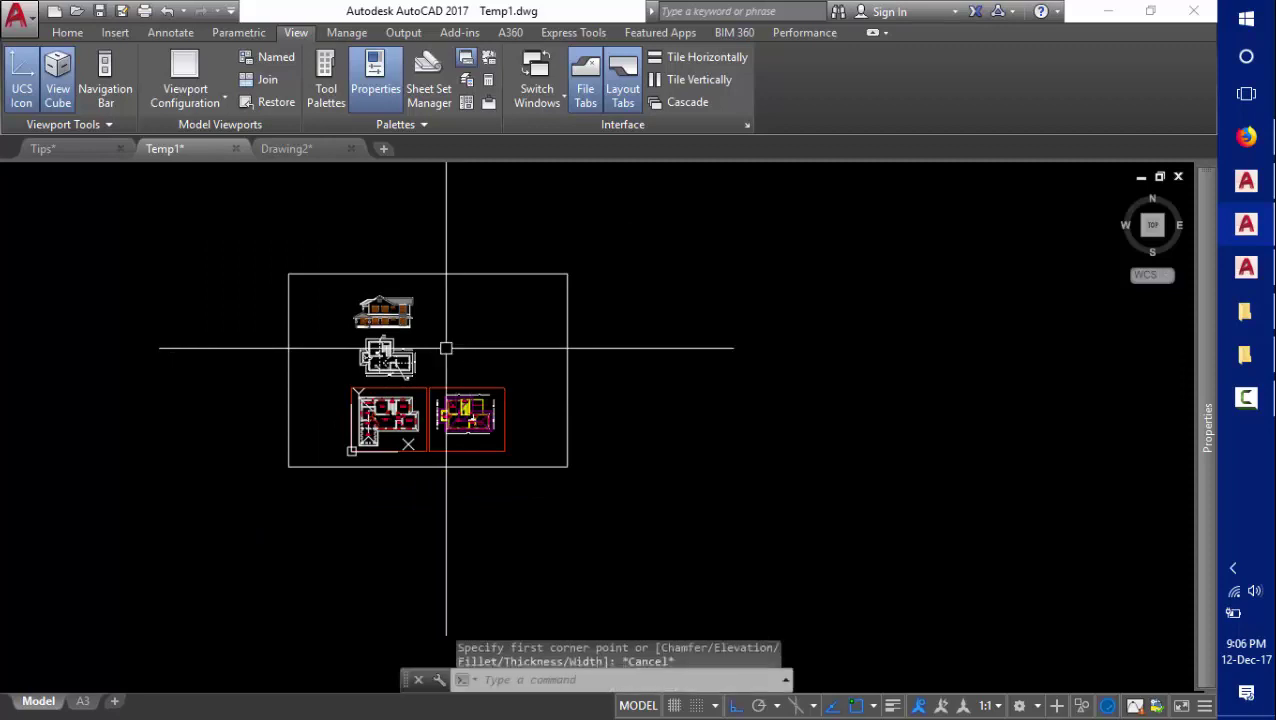
{"action": "type", "text": "z"}
{"action": "key", "text": "Return"}
{"action": "key", "text": "Return"}
{"action": "key", "text": "Escape"}
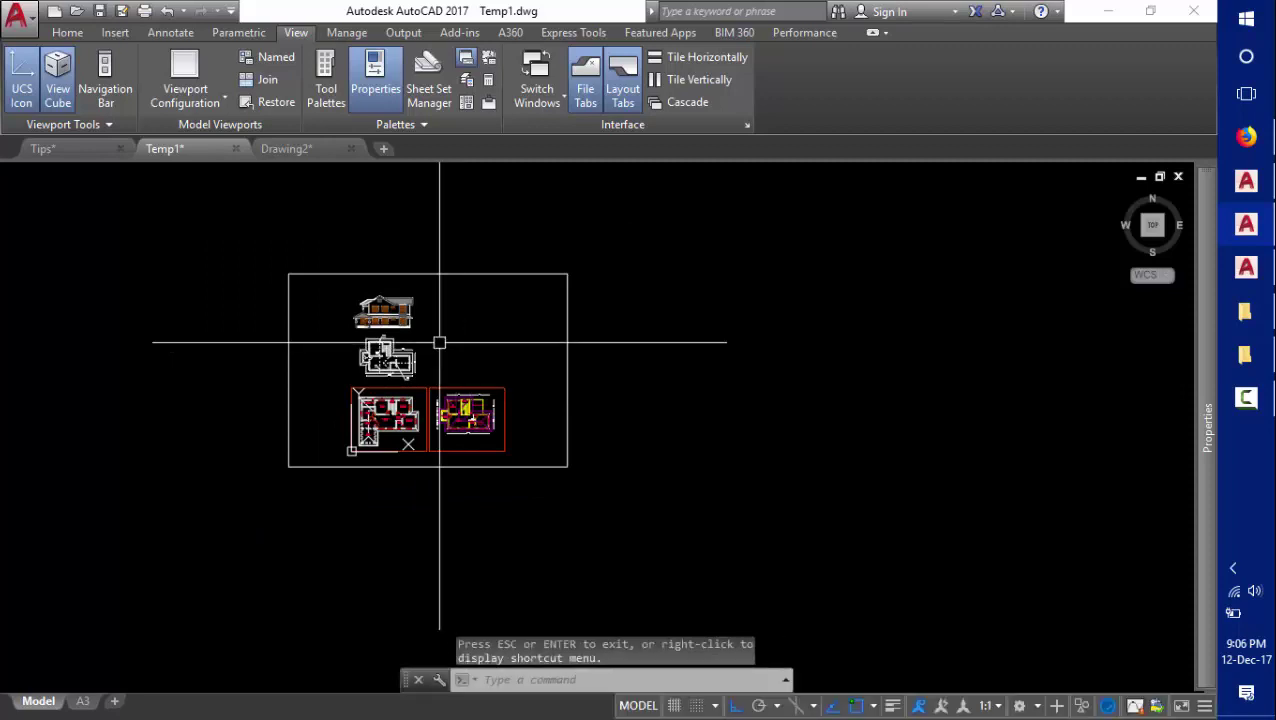
Zoom All, then zoom in and pan until the elevation and red-bordered plans are readable.
{"action": "type", "text": "z"}
{"action": "key", "text": "Return"}
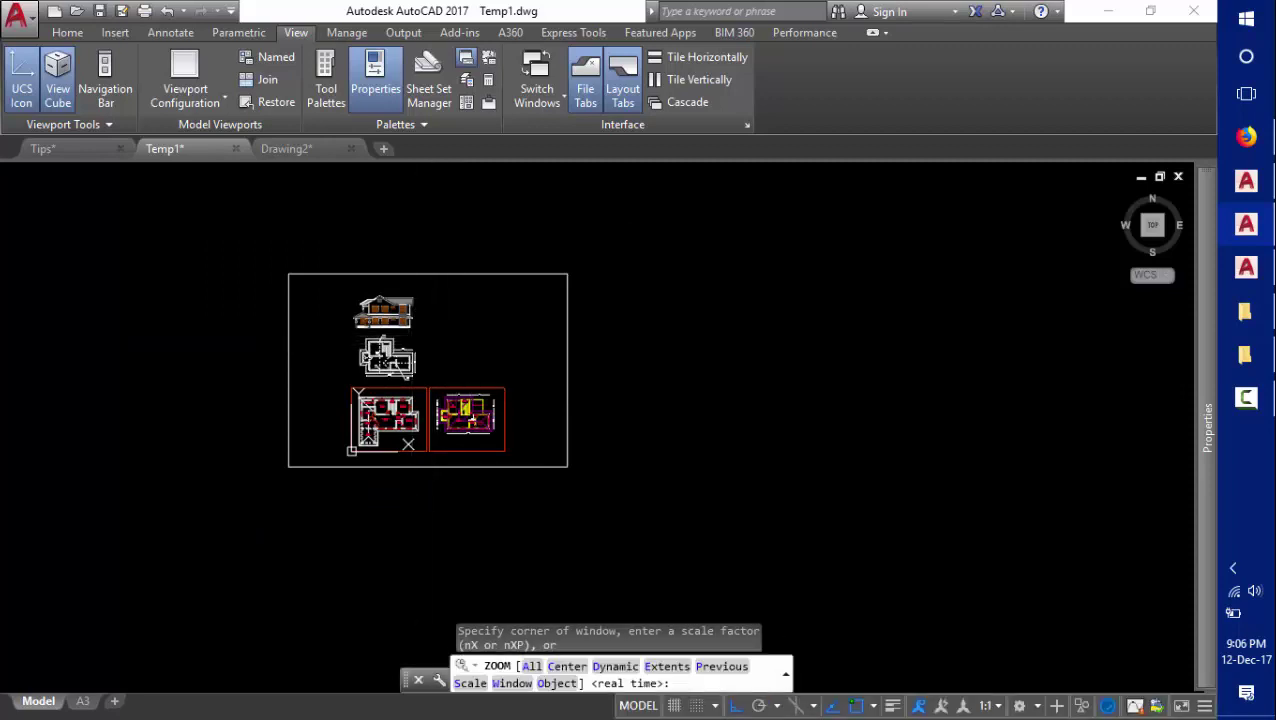
{"action": "type", "text": "a"}
{"action": "key", "text": "Return"}
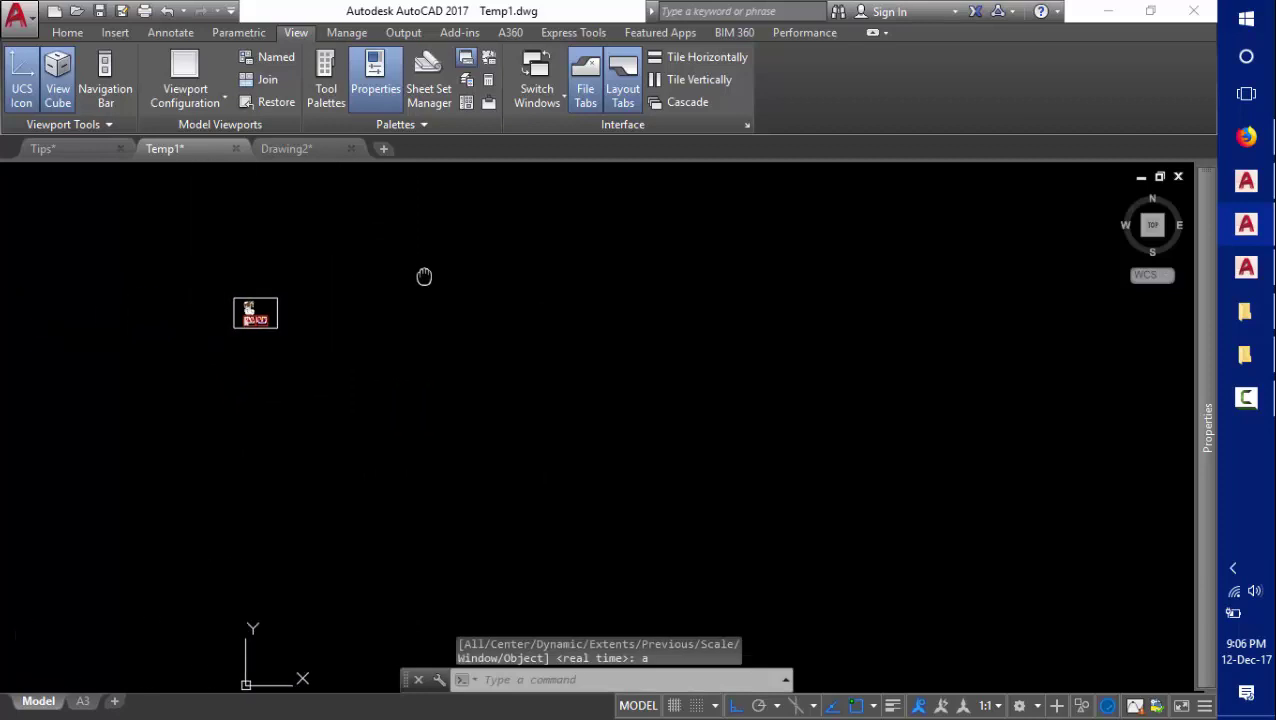
{"action": "scroll", "coordinate": [268, 219], "scroll_direction": "up", "scroll_amount": 2}
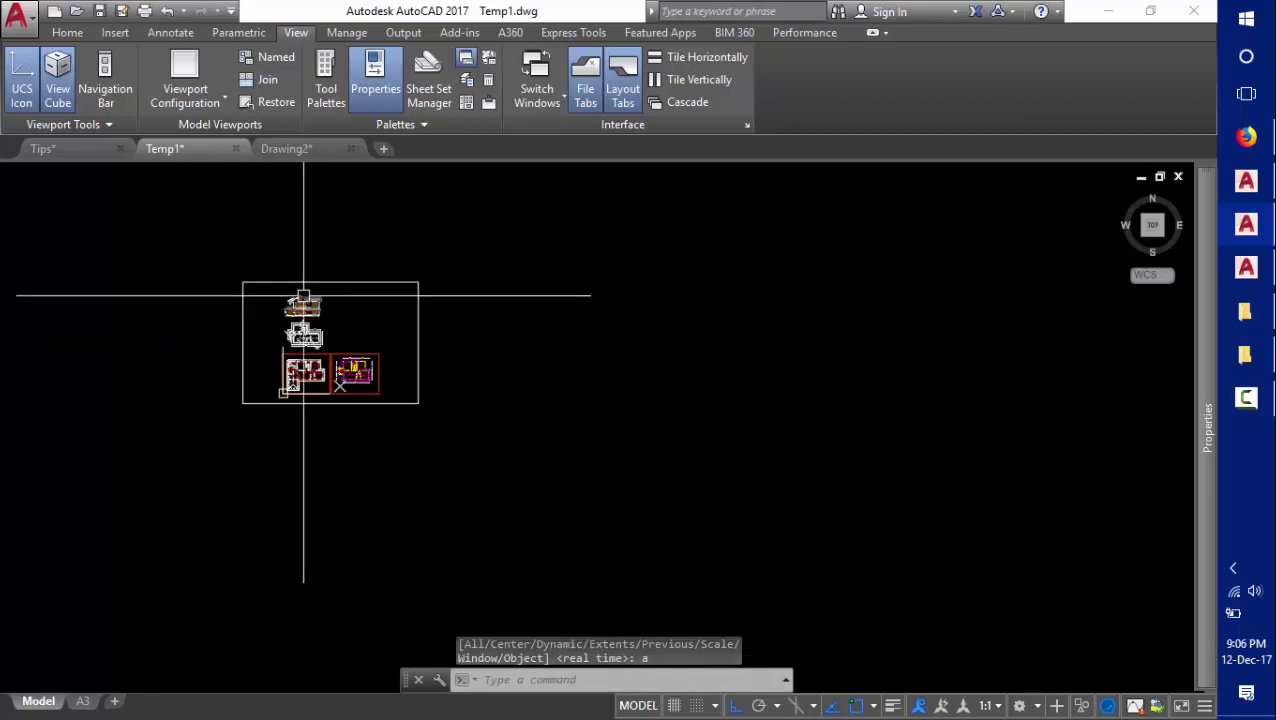
{"action": "scroll", "coordinate": [316, 396], "scroll_direction": "up", "scroll_amount": 2}
{"action": "scroll", "coordinate": [340, 400], "scroll_direction": "up", "scroll_amount": 2}
{"action": "key", "text": "Escape"}
{"action": "mouse_move", "coordinate": [308, 359]}
{"action": "middle_mouse_down"}
{"action": "mouse_move", "coordinate": [370, 362]}
{"action": "mouse_move", "coordinate": [443, 343]}
{"action": "middle_mouse_up"}
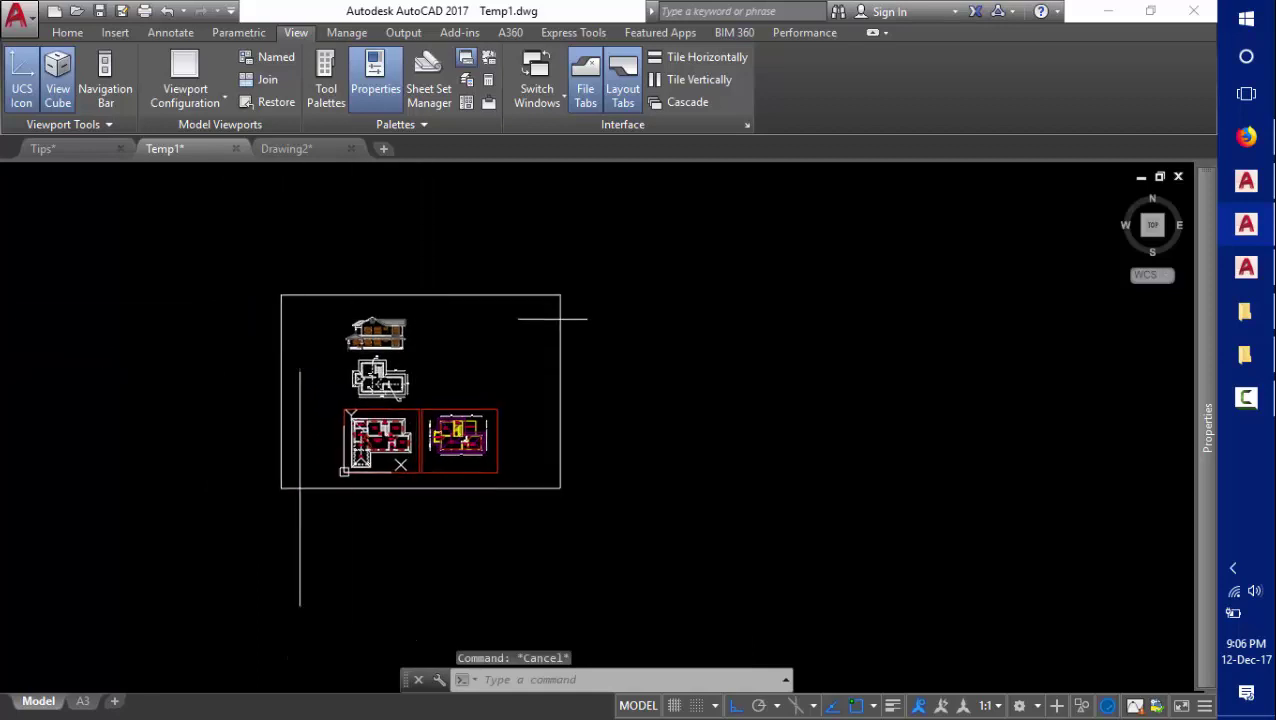
{"action": "middle_click_drag", "start_coordinate": [361, 313], "coordinate": [405, 276]}
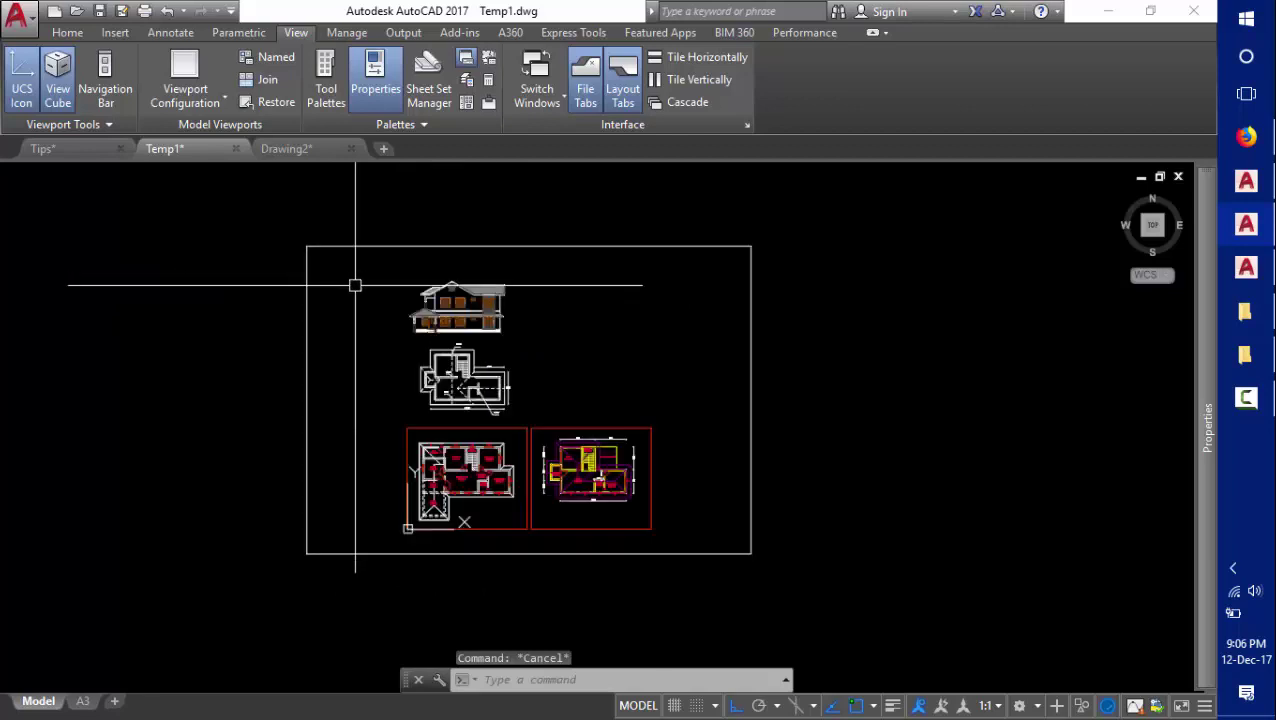
{"action": "scroll", "coordinate": [353, 285], "scroll_direction": "up", "scroll_amount": 1}
{"action": "scroll", "coordinate": [293, 336], "scroll_direction": "up", "scroll_amount": 1}
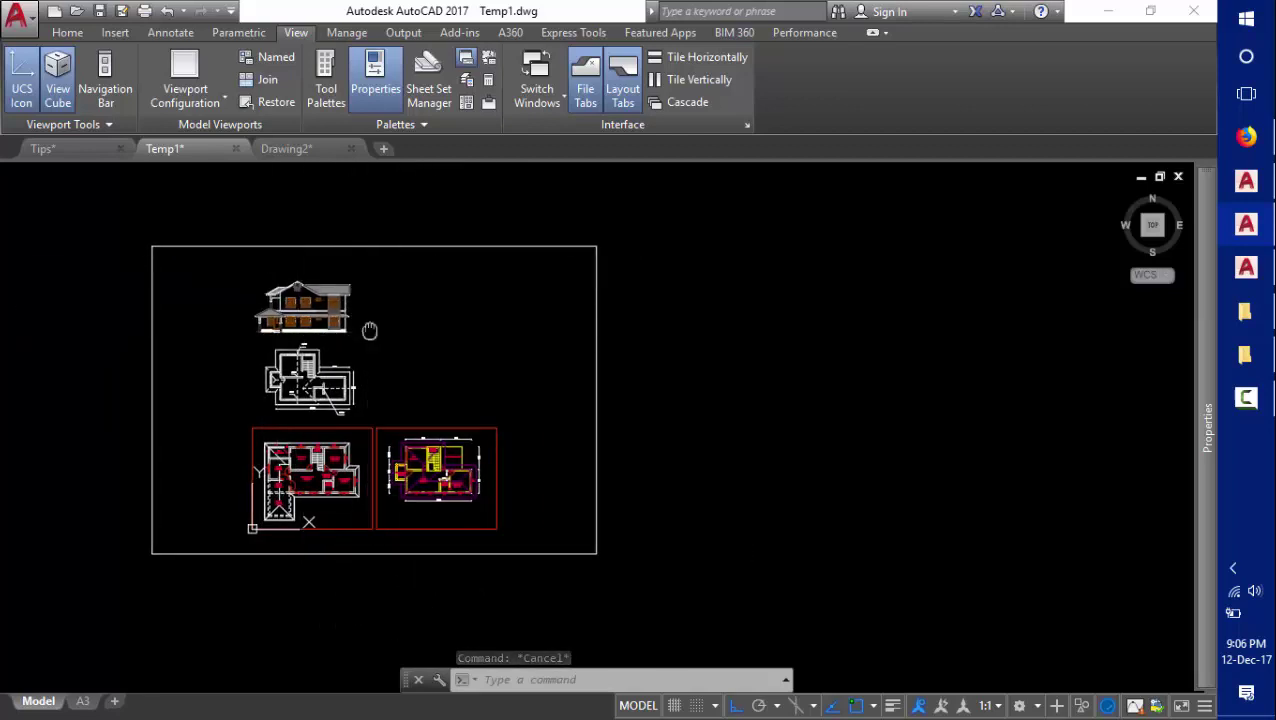
{"action": "middle_click_drag", "start_coordinate": [373, 322], "coordinate": [421, 322]}
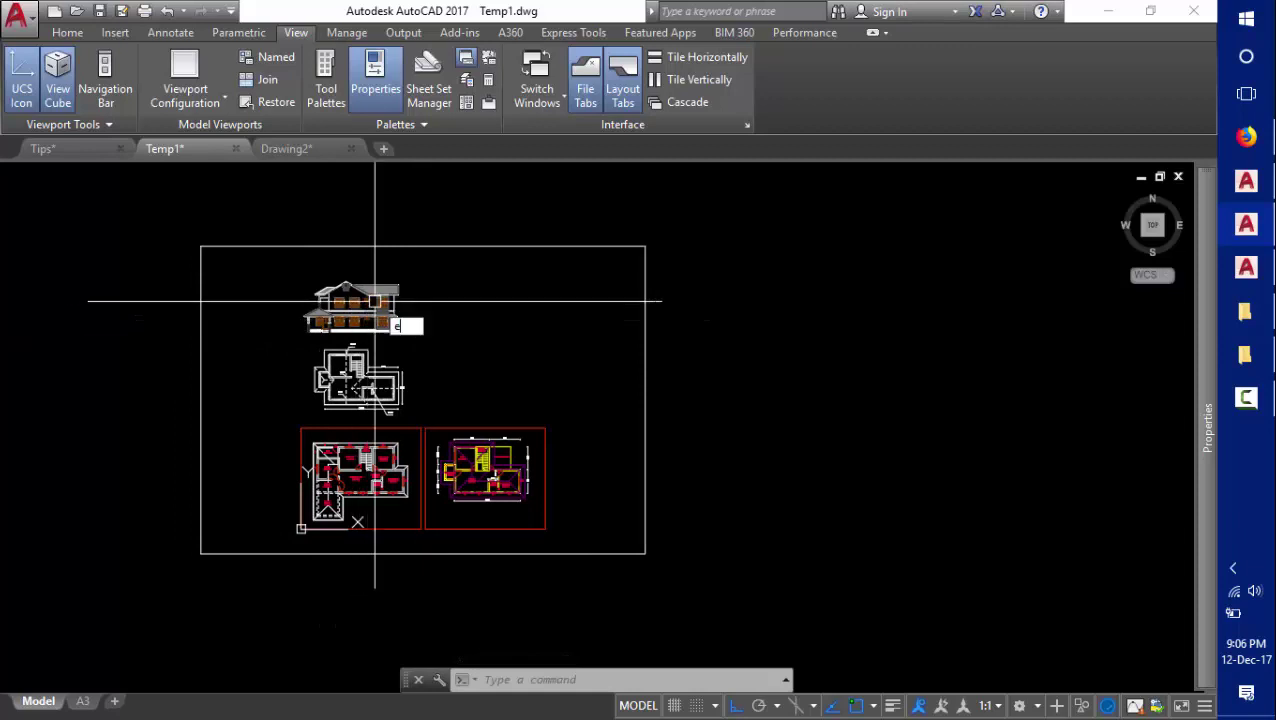
Erase everything except the framed sheet, removing the stray object outside it.
{"action": "key", "text": "Return"}
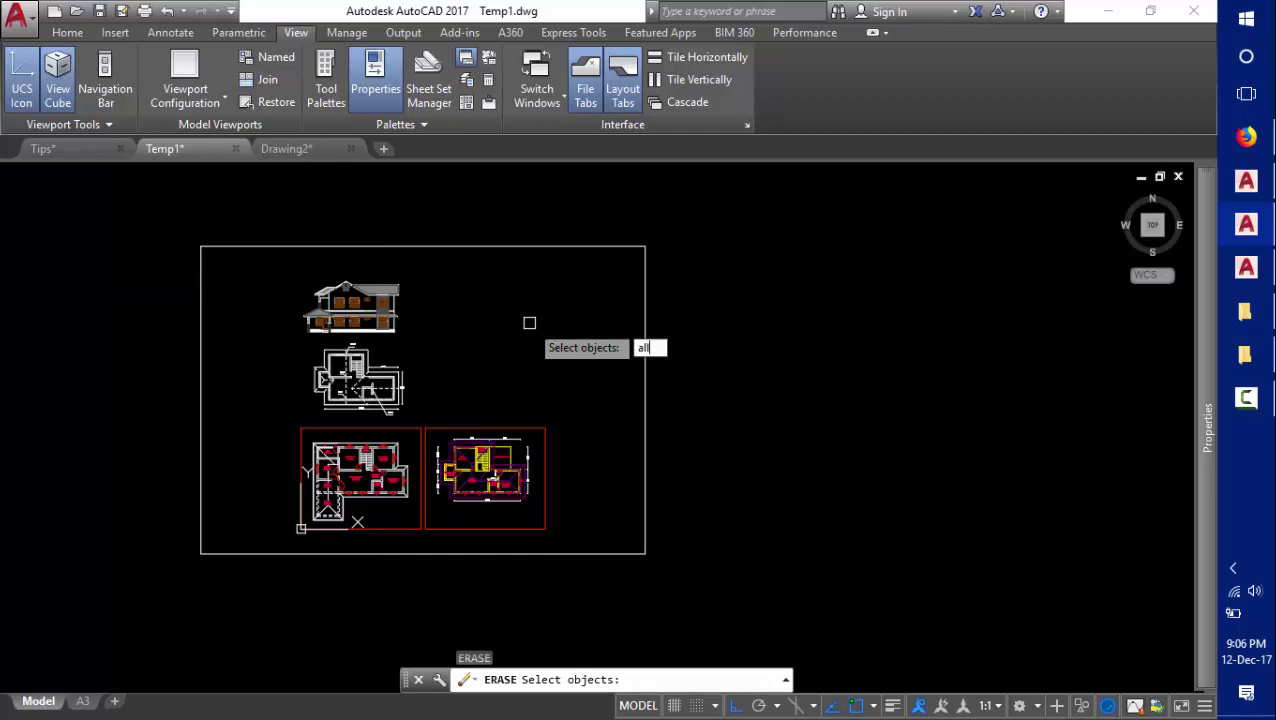
{"action": "key", "text": "Return"}
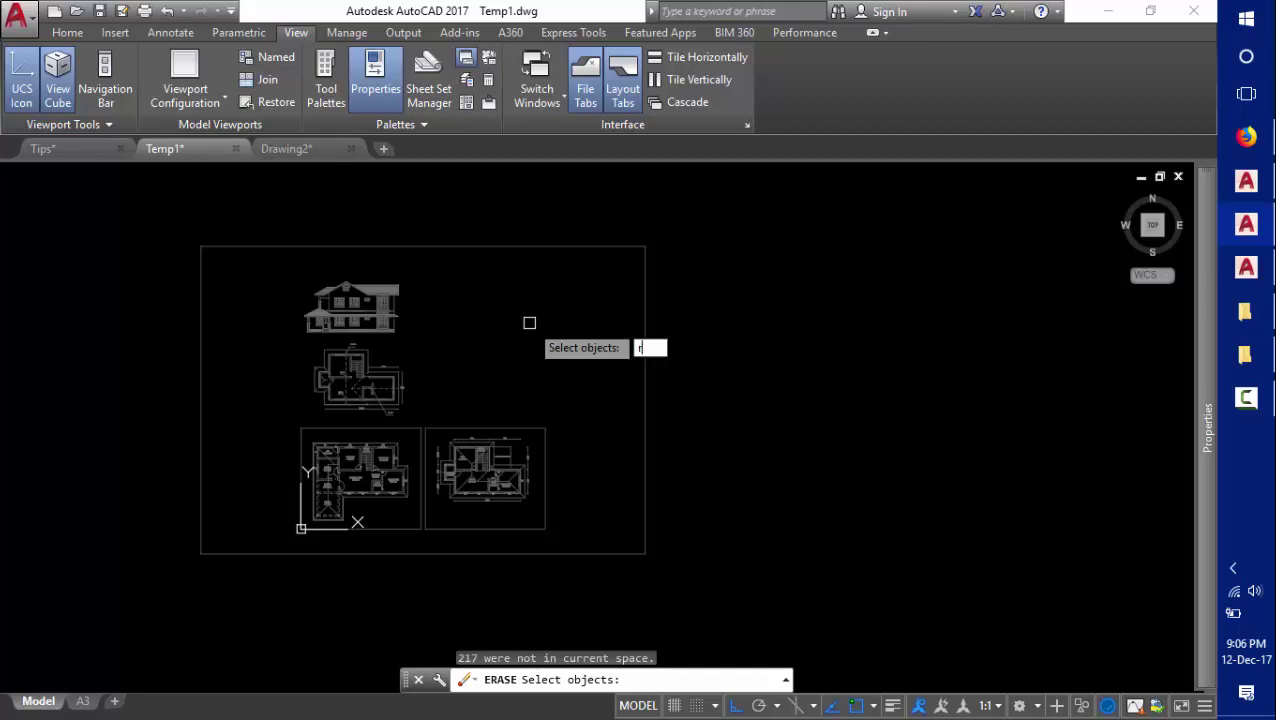
{"action": "left_click", "coordinate": [686, 227]}
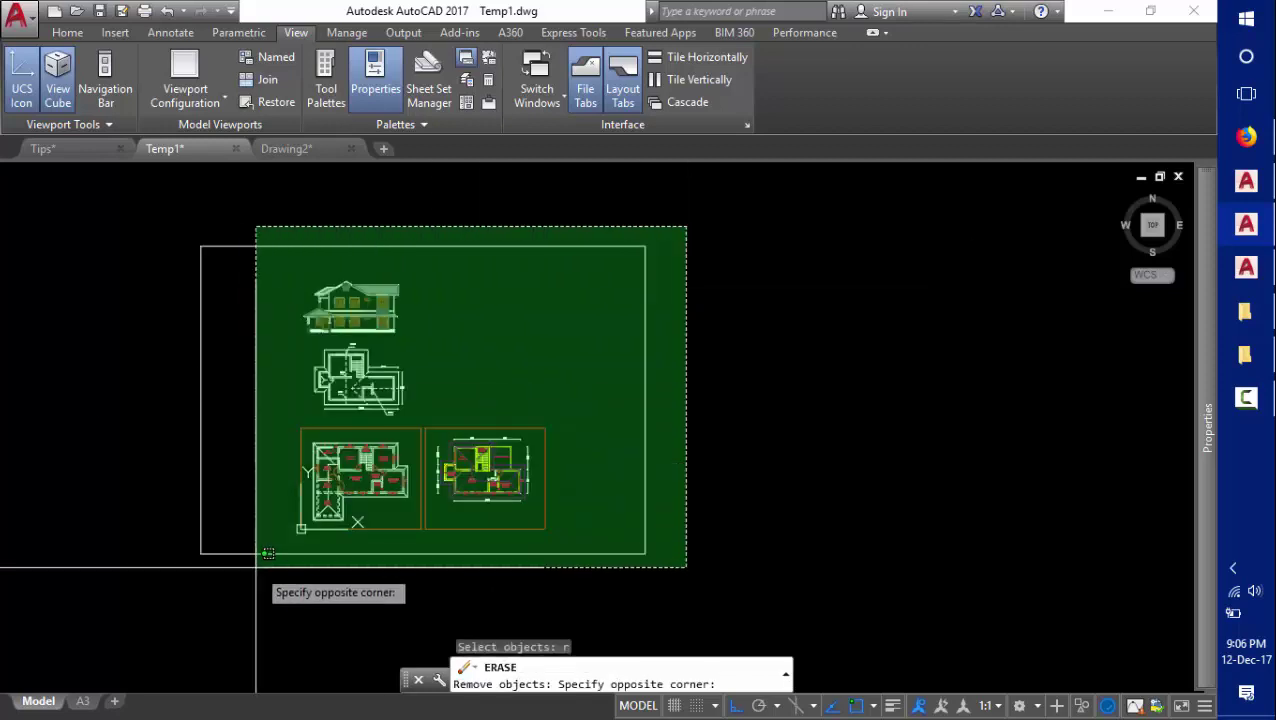
{"action": "left_click", "coordinate": [147, 581]}
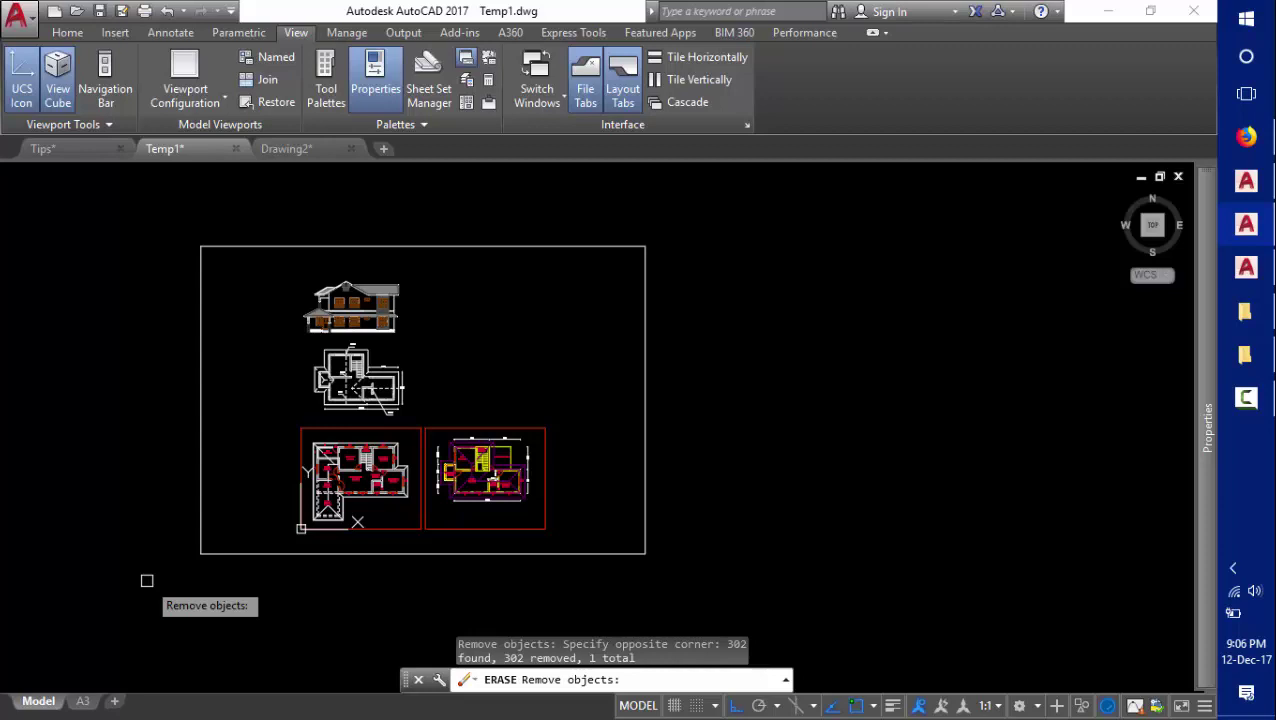
{"action": "key", "text": "Return"}
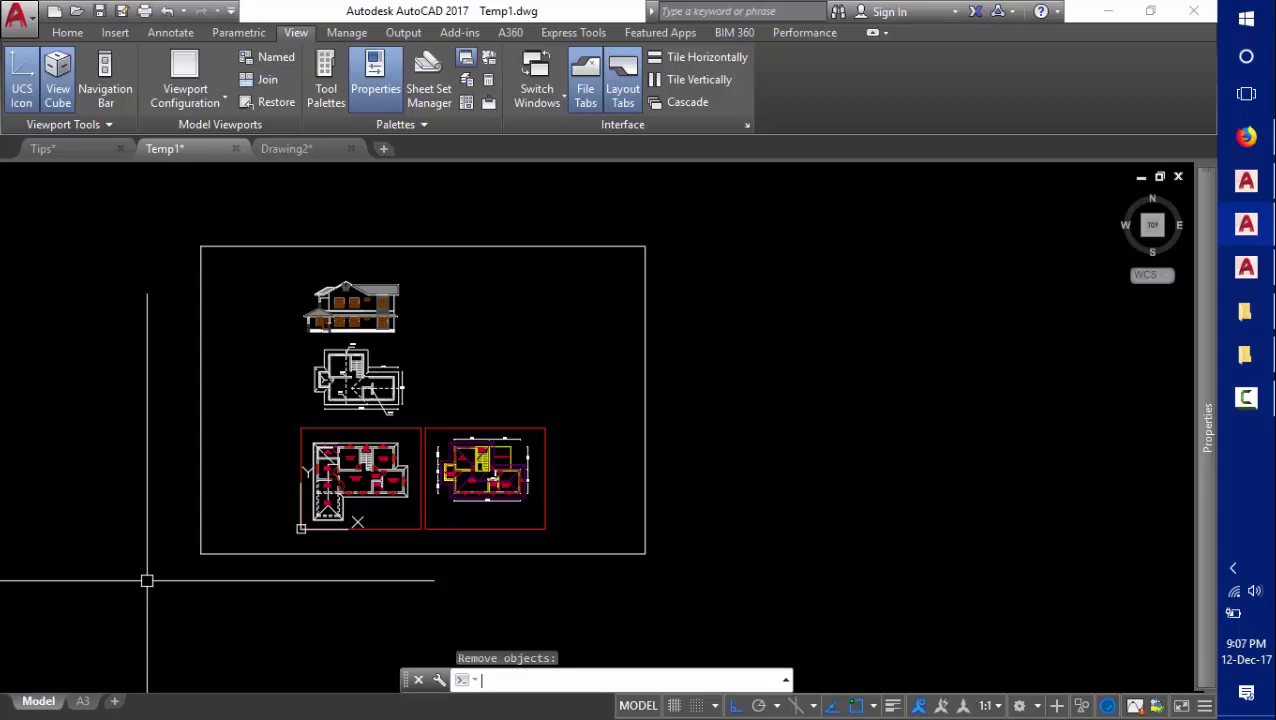
Zoom to the whole drawing so the Temp1 plans fill the view.
{"action": "type", "text": "z"}
{"action": "key", "text": "Return"}
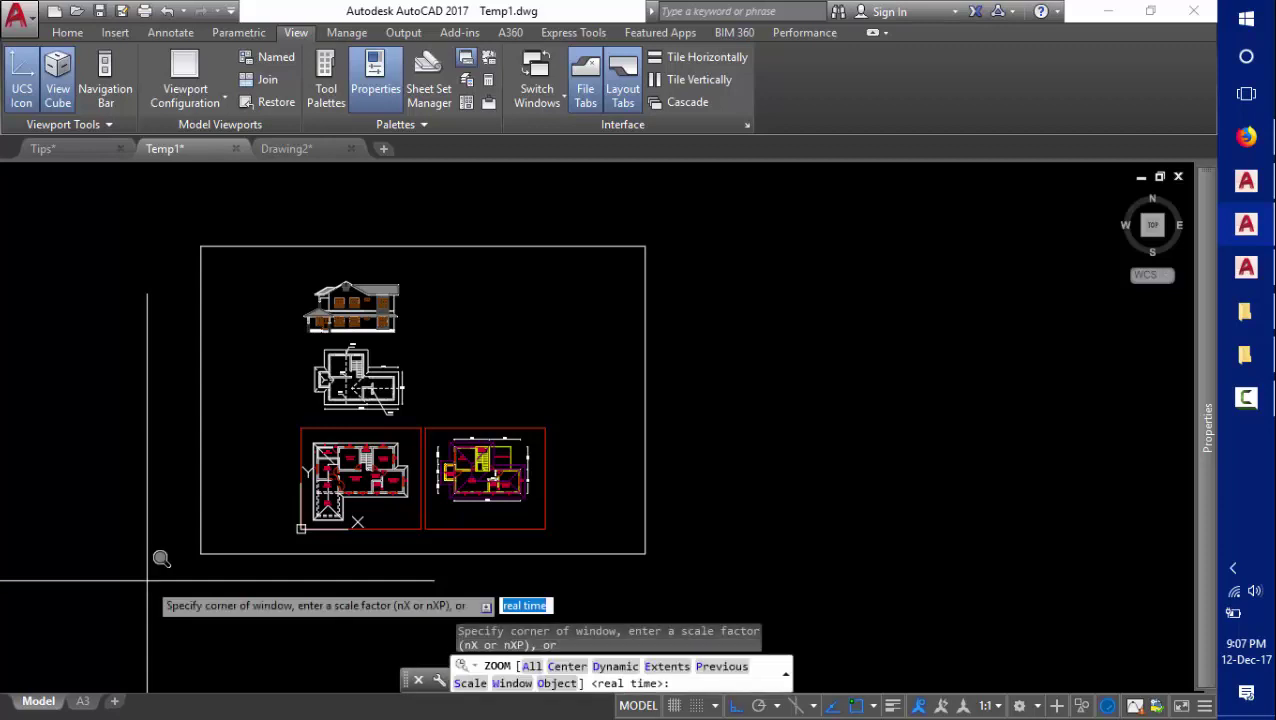
{"action": "type", "text": "a"}
{"action": "key", "text": "Return"}
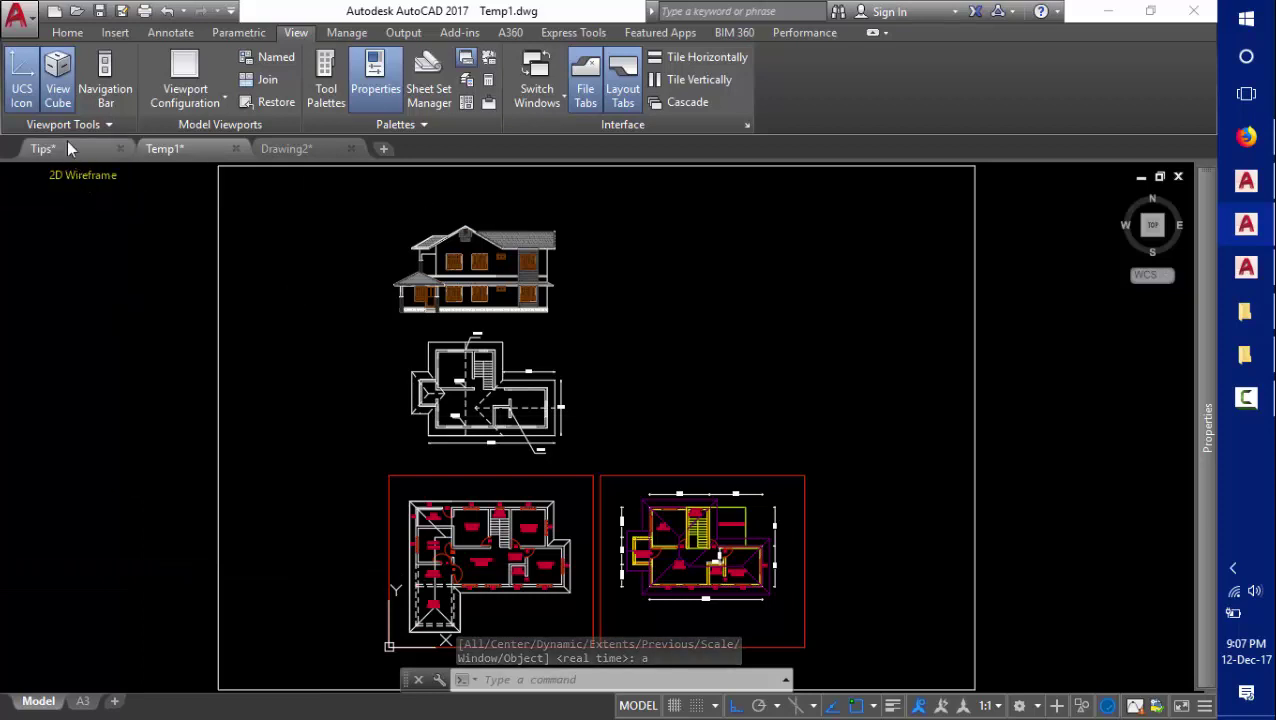
In the Tips drawing, window-select the red rectangle beside the M-Tips-04 block.
{"action": "left_click", "coordinate": [42, 148]}
{"action": "middle_click_drag", "start_coordinate": [464, 390], "coordinate": [410, 377]}
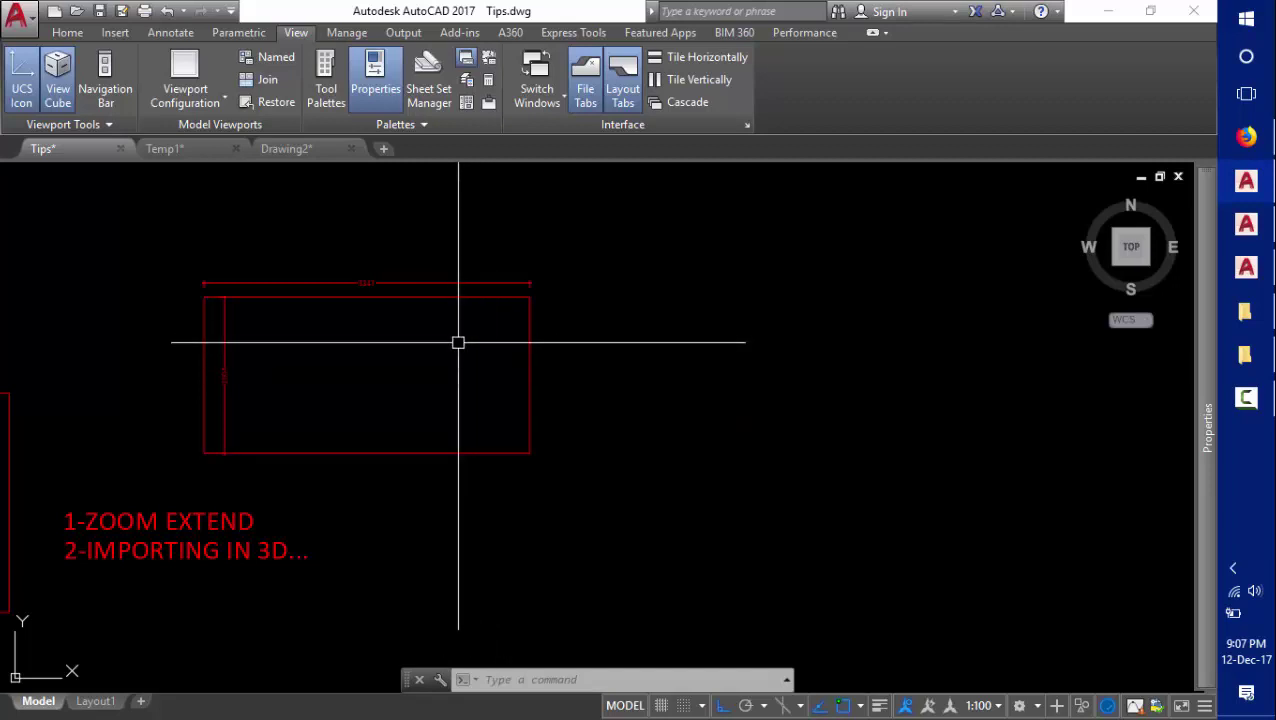
{"action": "scroll", "coordinate": [458, 342], "scroll_direction": "down", "scroll_amount": 5}
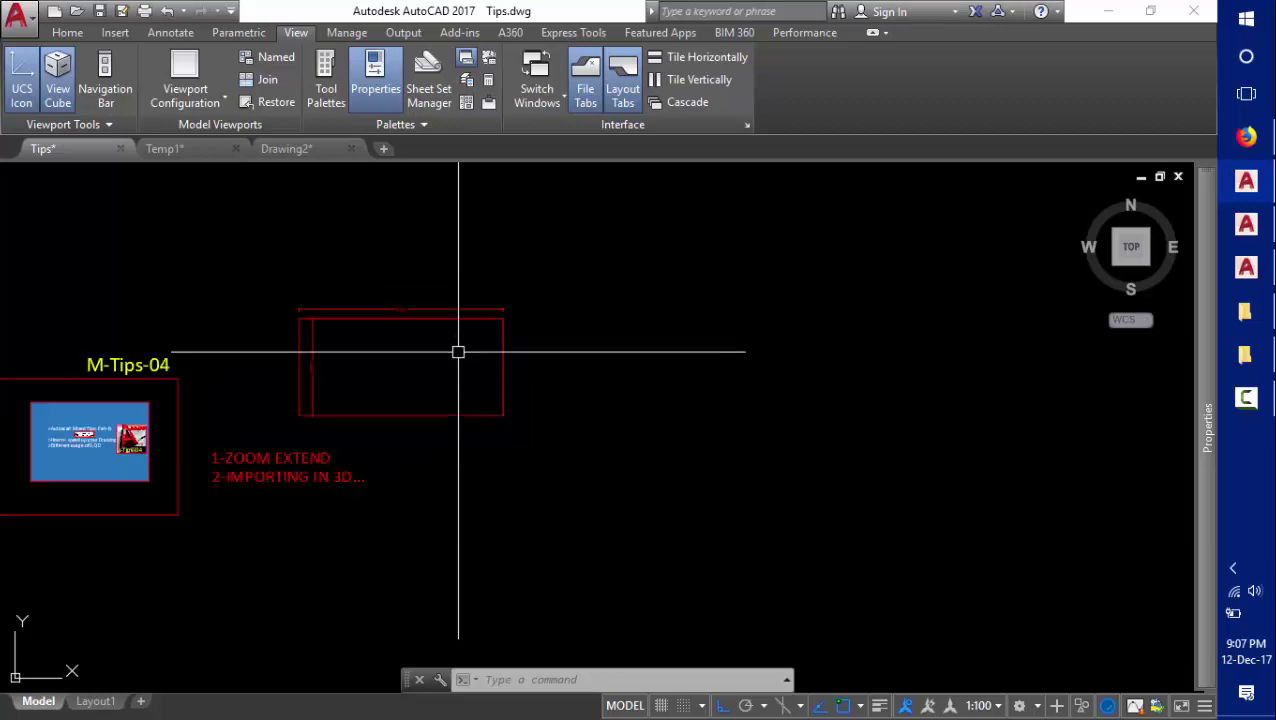
{"action": "scroll", "coordinate": [479, 341], "scroll_direction": "down", "scroll_amount": 4}
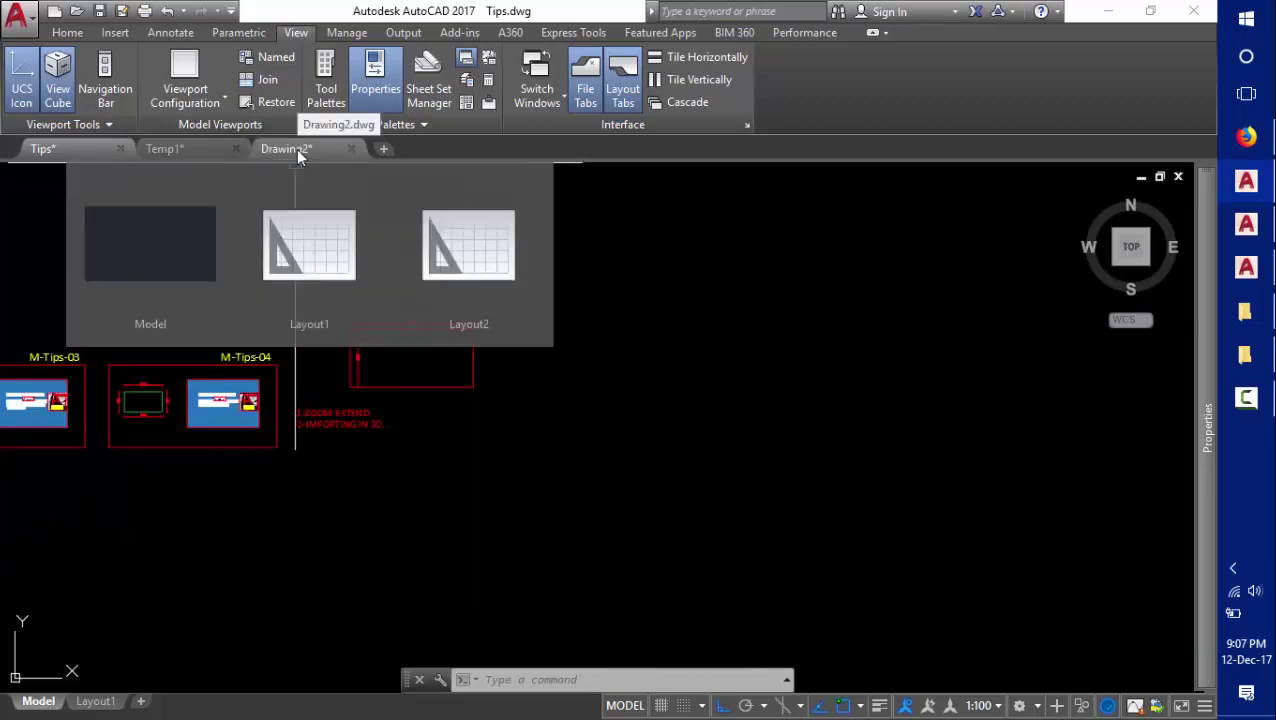
{"action": "scroll", "coordinate": [366, 321], "scroll_direction": "up", "scroll_amount": 2}
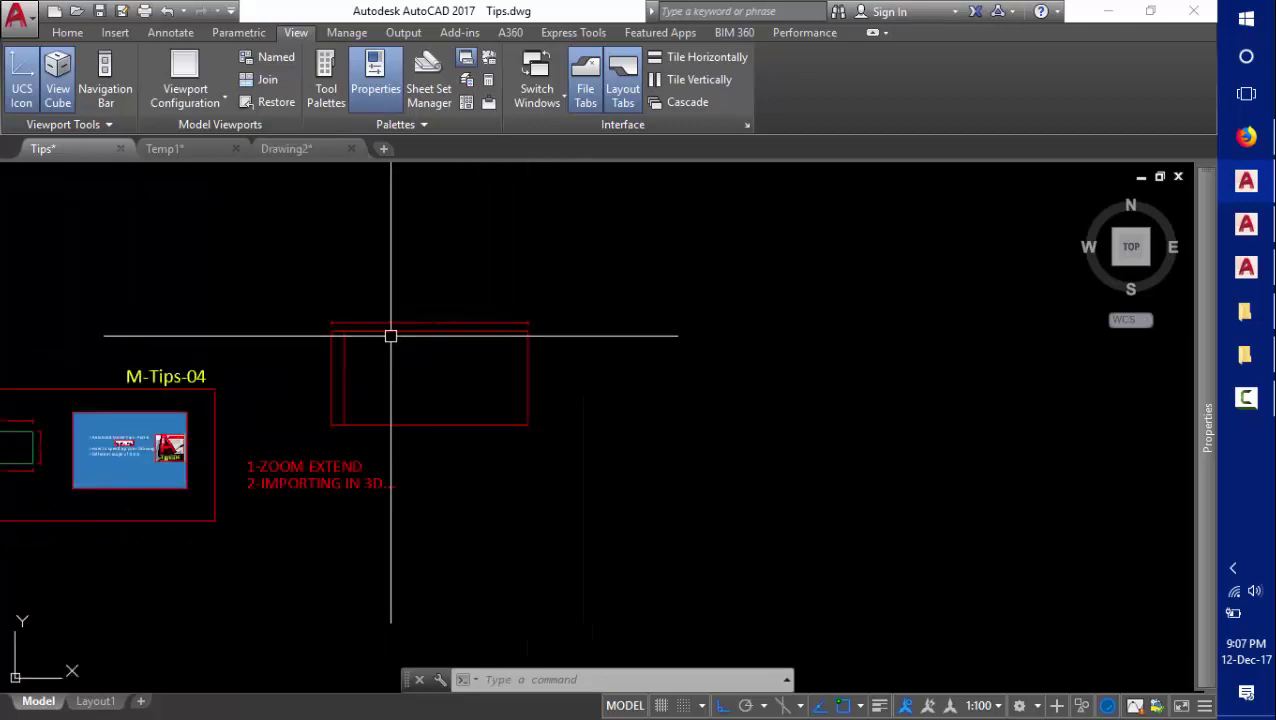
{"action": "left_click", "coordinate": [277, 291]}
{"action": "left_click", "coordinate": [612, 450]}
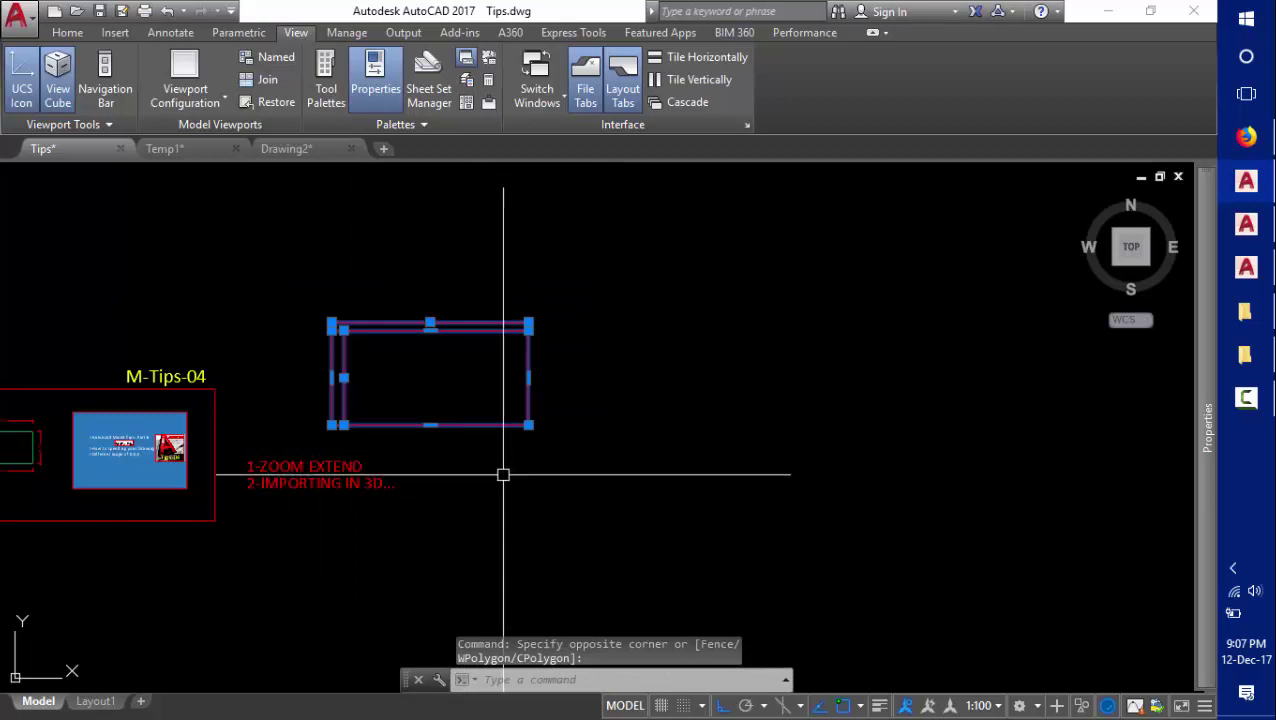
Copy the rectangle with its bottom-left corner as base point and paste it at the origin in Drawing2.
{"action": "key", "text": "ctrl+shift+c"}
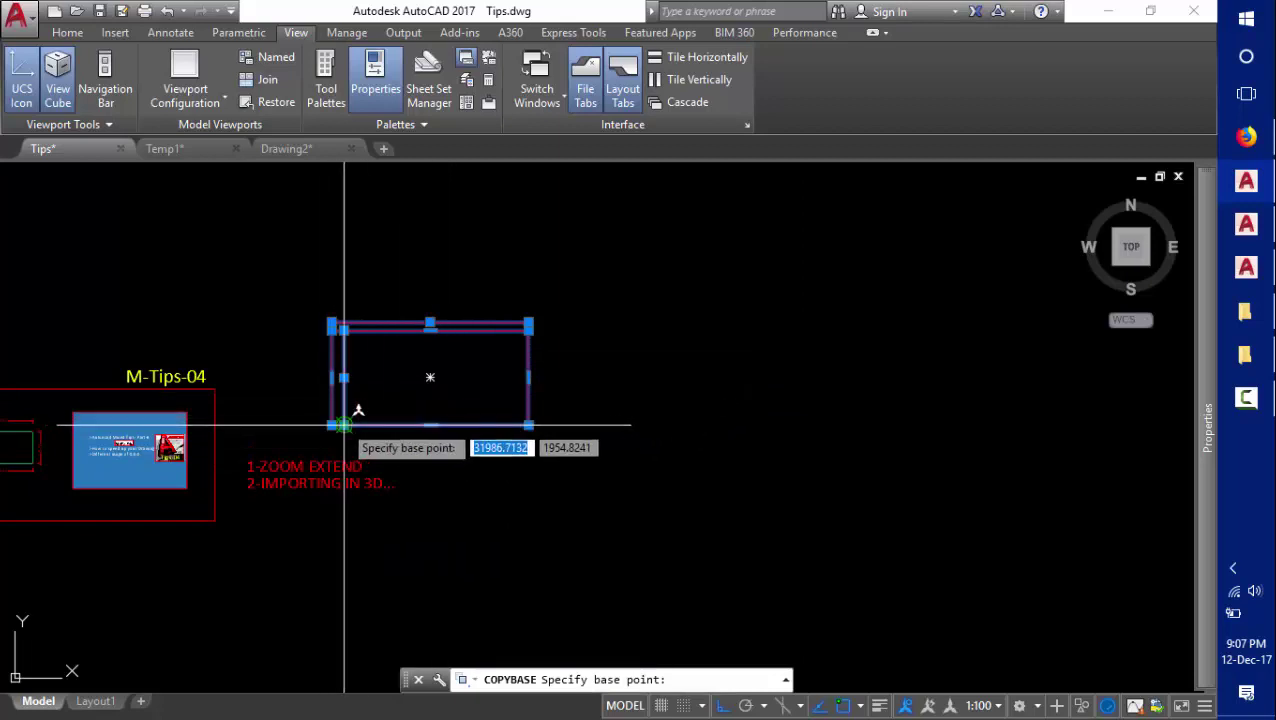
{"action": "left_click", "coordinate": [343, 425]}
{"action": "left_click", "coordinate": [343, 425]}
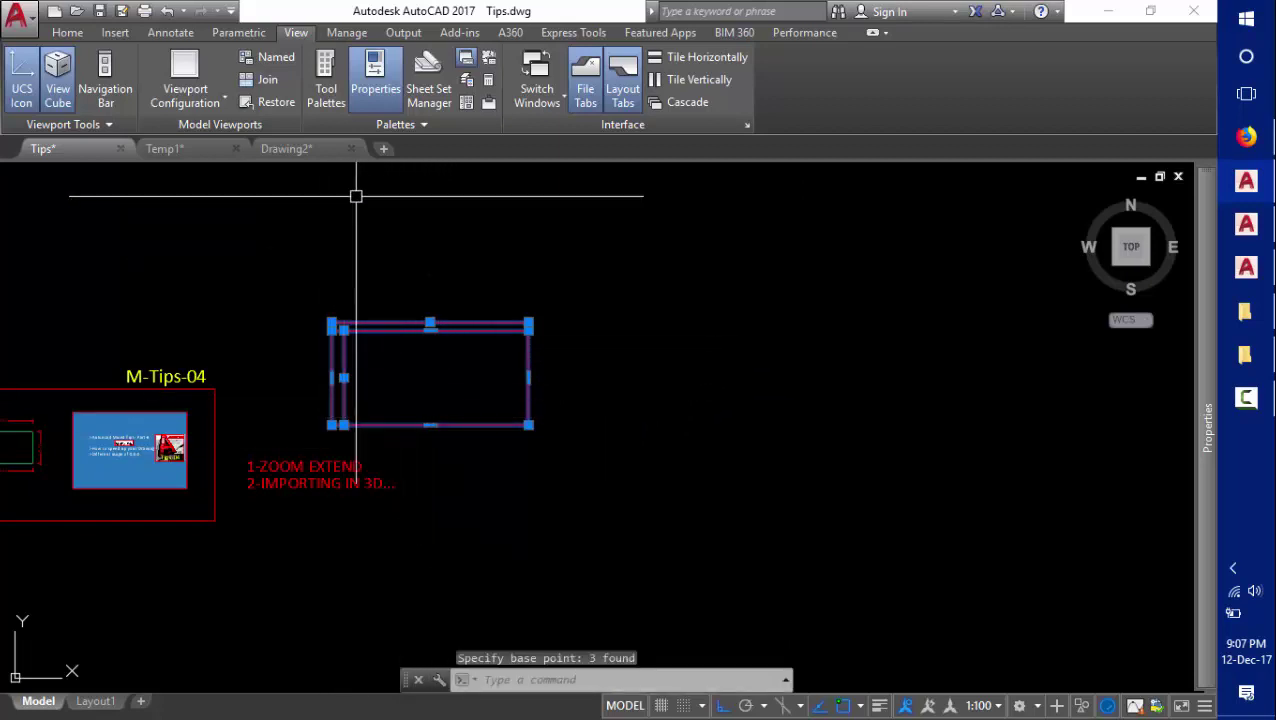
{"action": "left_click", "coordinate": [288, 150]}
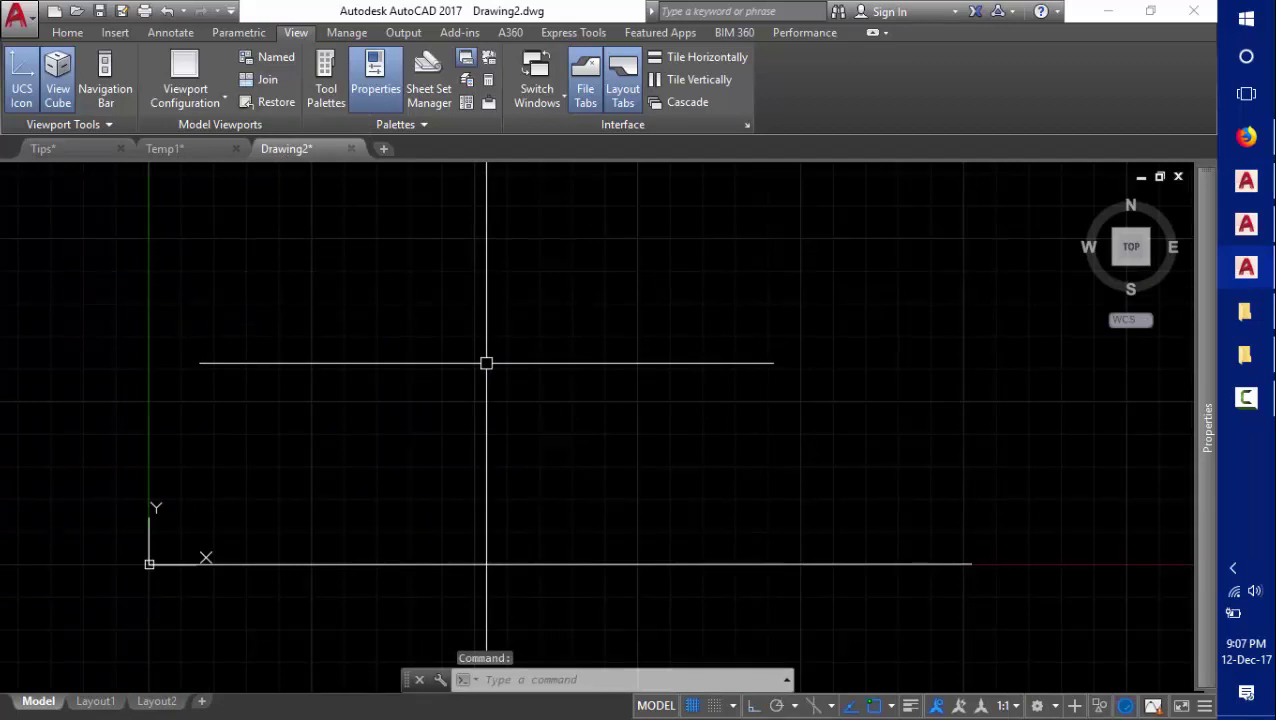
{"action": "key", "text": "ctrl+v"}
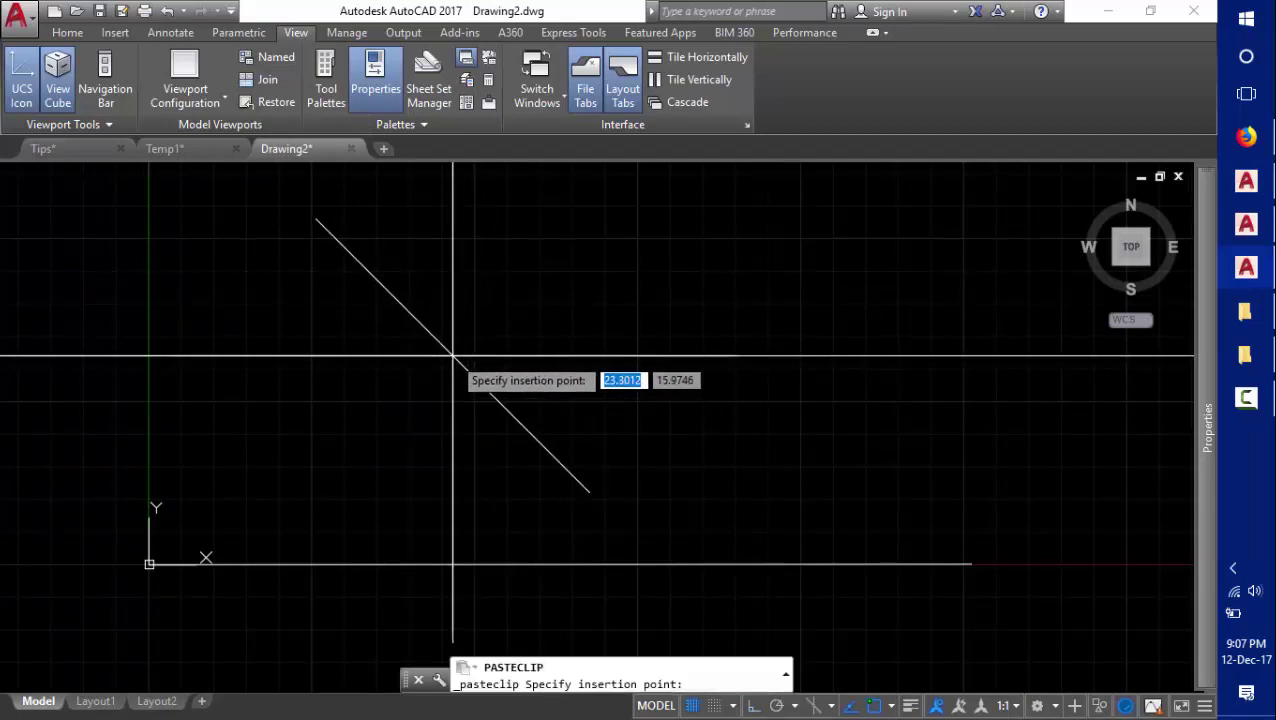
{"action": "type", "text": ",0,"}
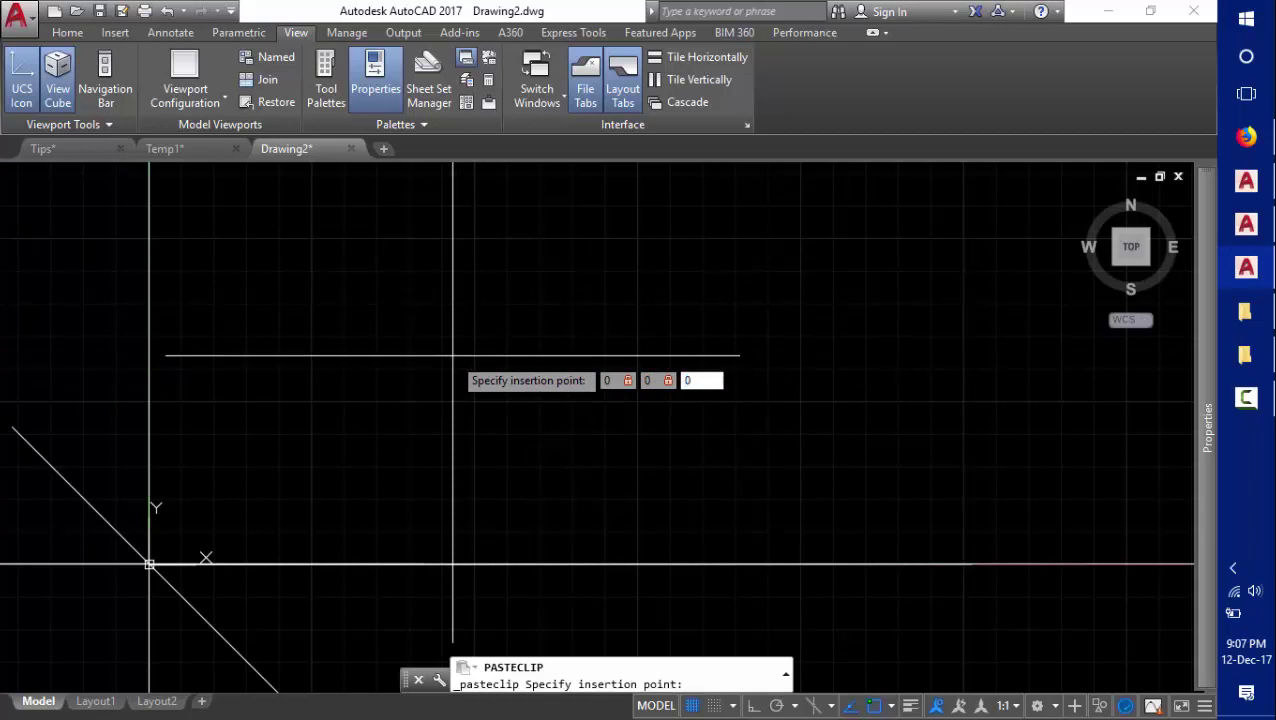
{"action": "key", "text": "Return"}
Zoom extents on the 3347 by 1604 rectangle, turn off the grid, and return to Temp1.
{"action": "type", "text": "z"}
{"action": "key", "text": "Return"}
{"action": "type", "text": "e"}
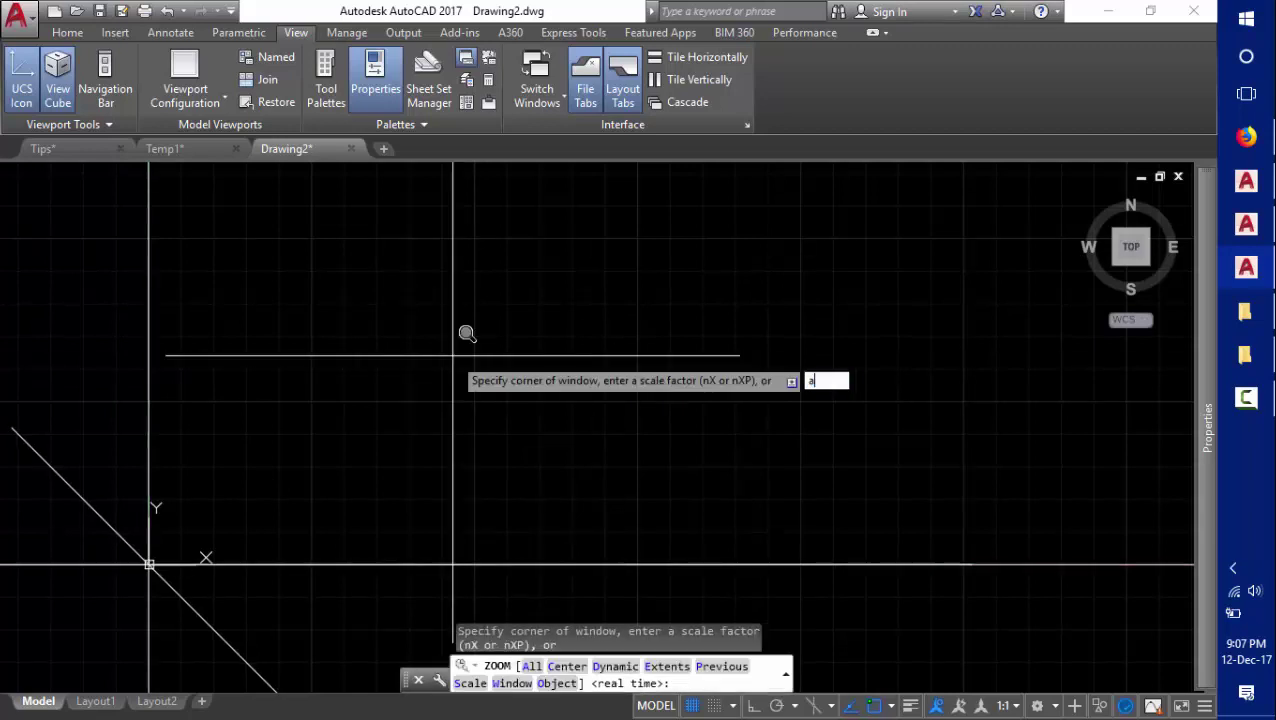
{"action": "key", "text": "Return"}
{"action": "key", "text": "F7"}
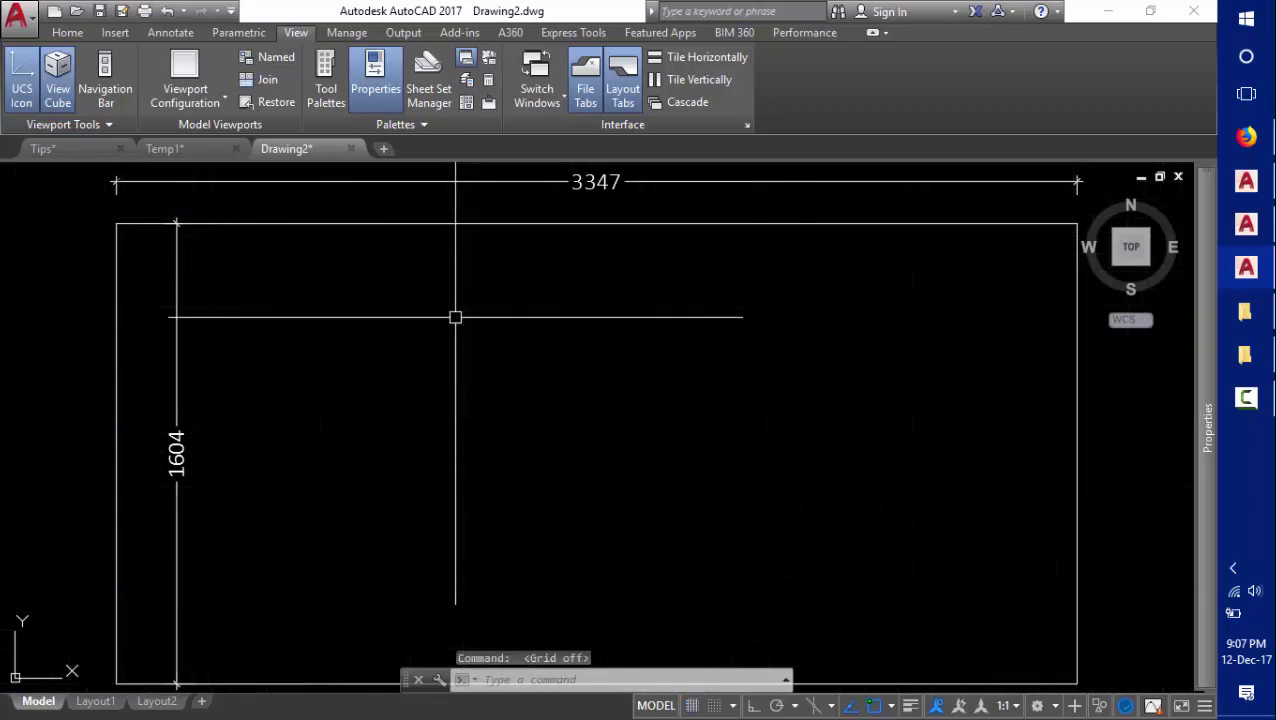
{"action": "scroll", "coordinate": [392, 305], "scroll_direction": "down", "scroll_amount": 2}
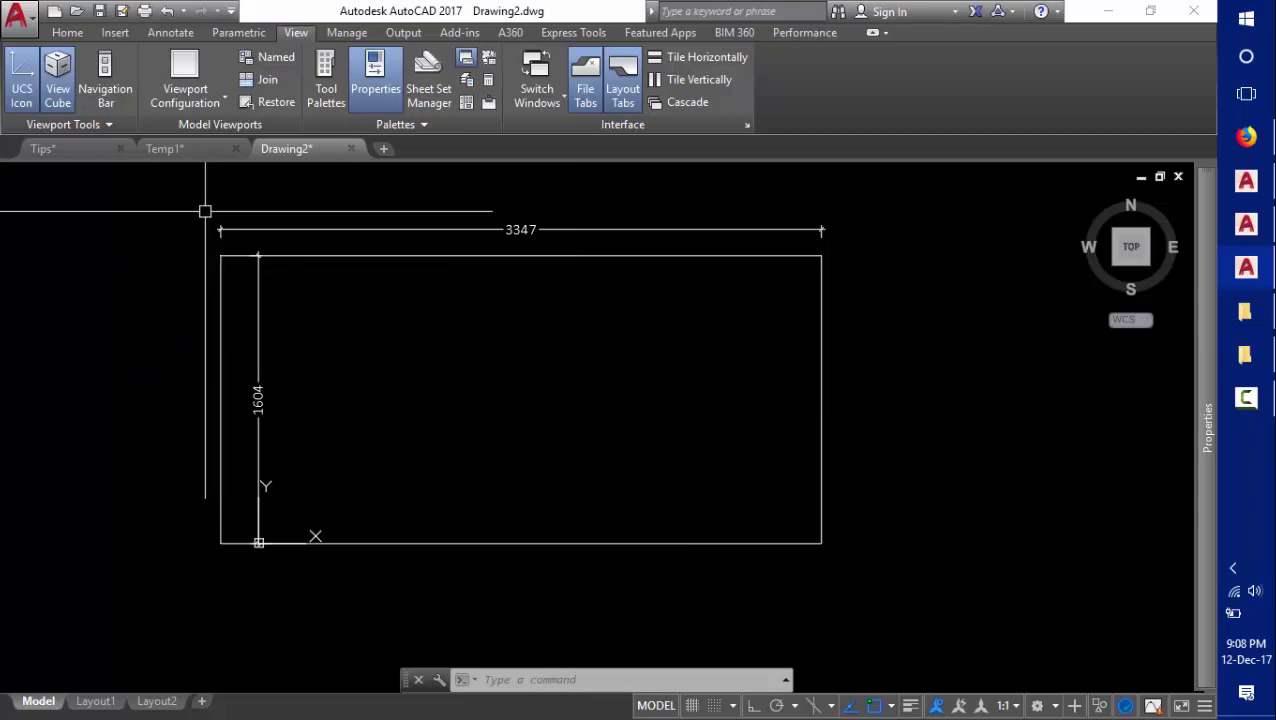
{"action": "left_click", "coordinate": [168, 149]}
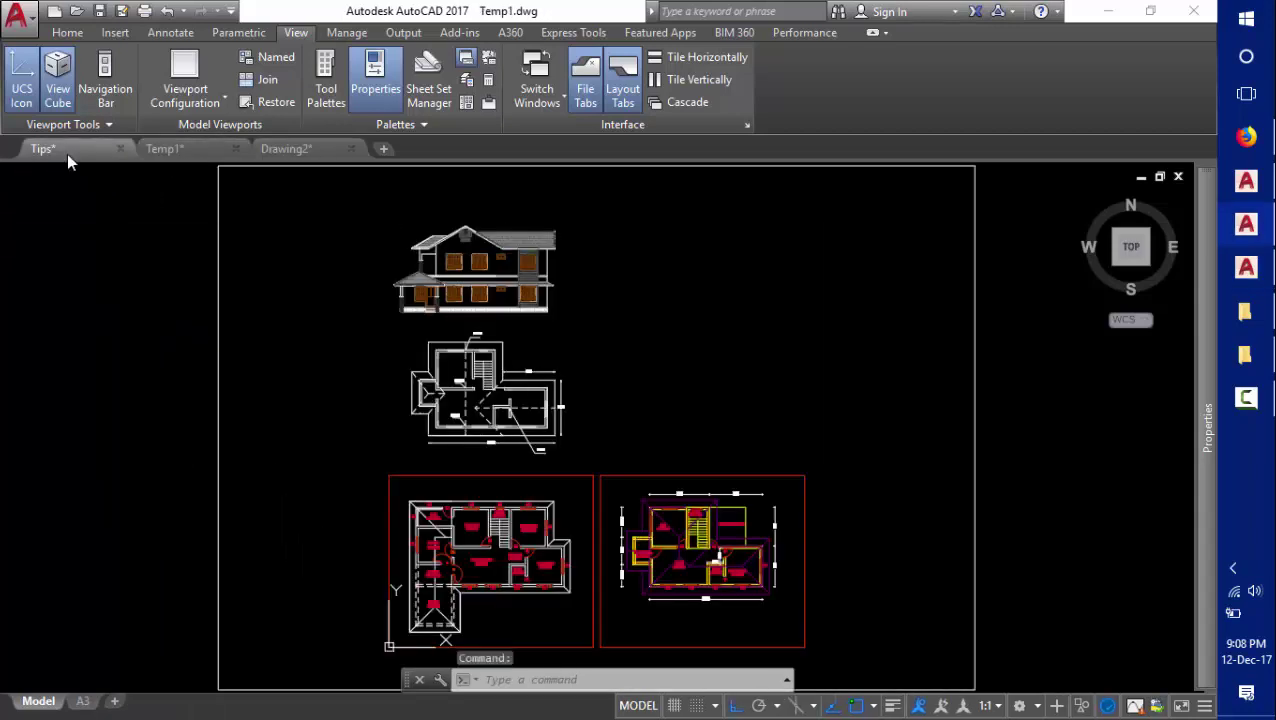
Pan the floor plan to centre the KITCHEN 333X353 and its W3 window.
{"action": "left_click", "coordinate": [68, 152]}
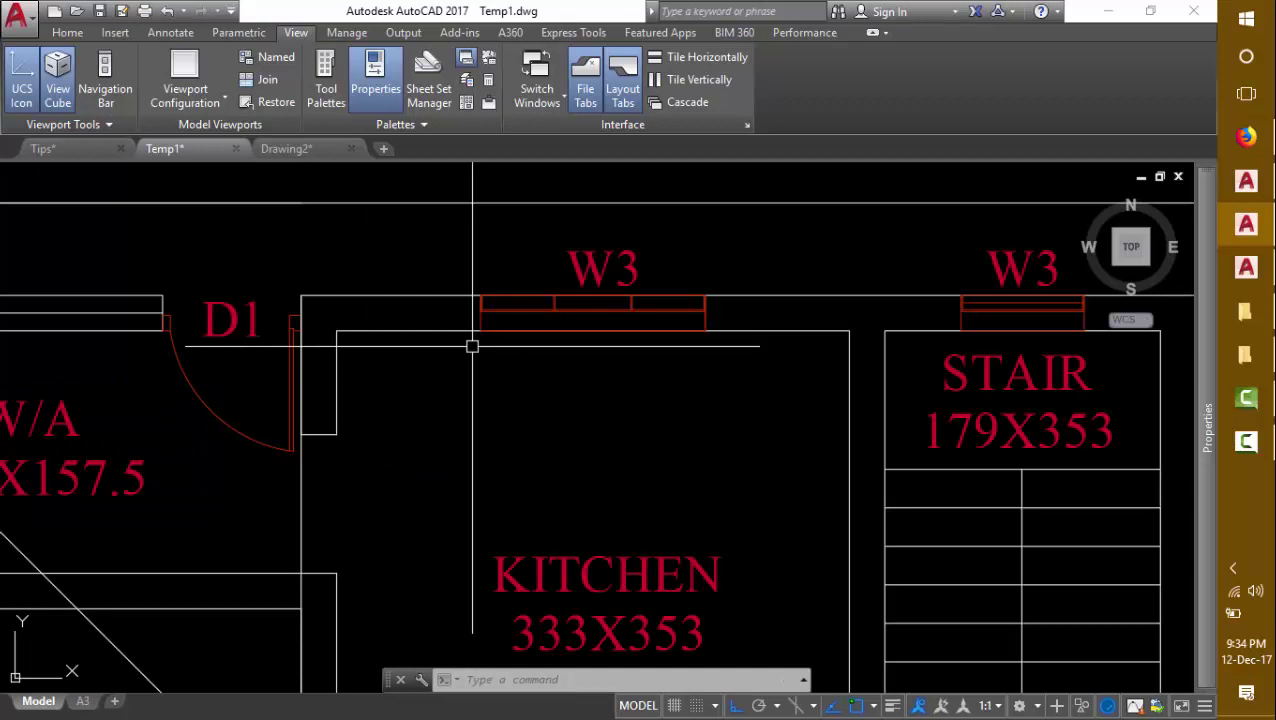
{"action": "middle_click_drag", "start_coordinate": [472, 346], "coordinate": [486, 362]}
{"action": "key", "text": "Escape"}
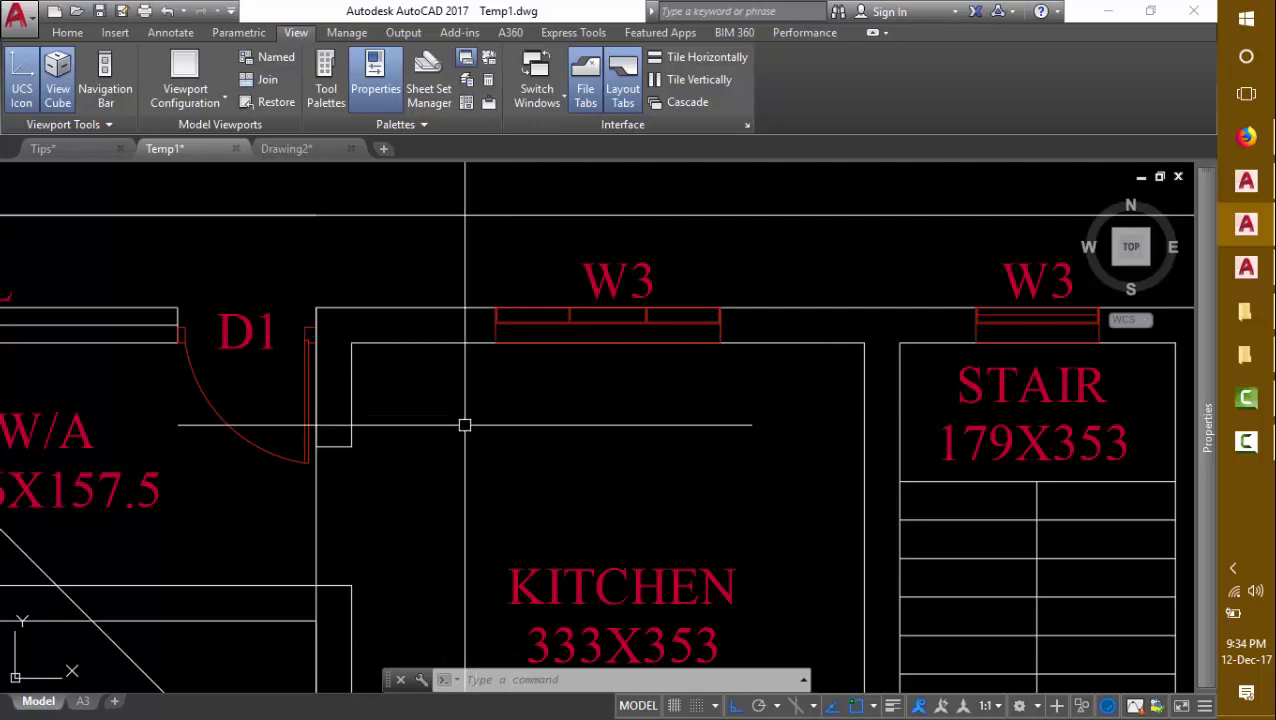
{"action": "mouse_move", "coordinate": [427, 426]}
{"action": "middle_mouse_down"}
{"action": "mouse_move", "coordinate": [441, 310]}
{"action": "mouse_move", "coordinate": [470, 405]}
{"action": "middle_mouse_up"}
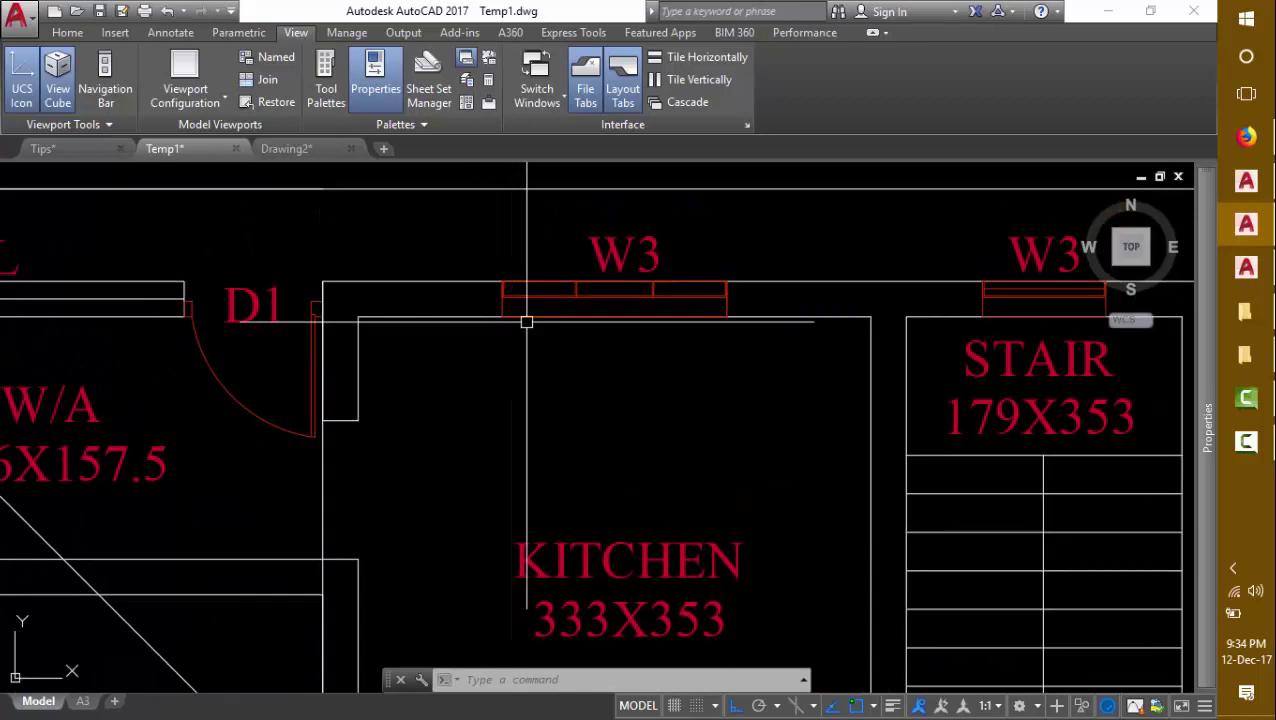
{"action": "left_click", "coordinate": [527, 285]}
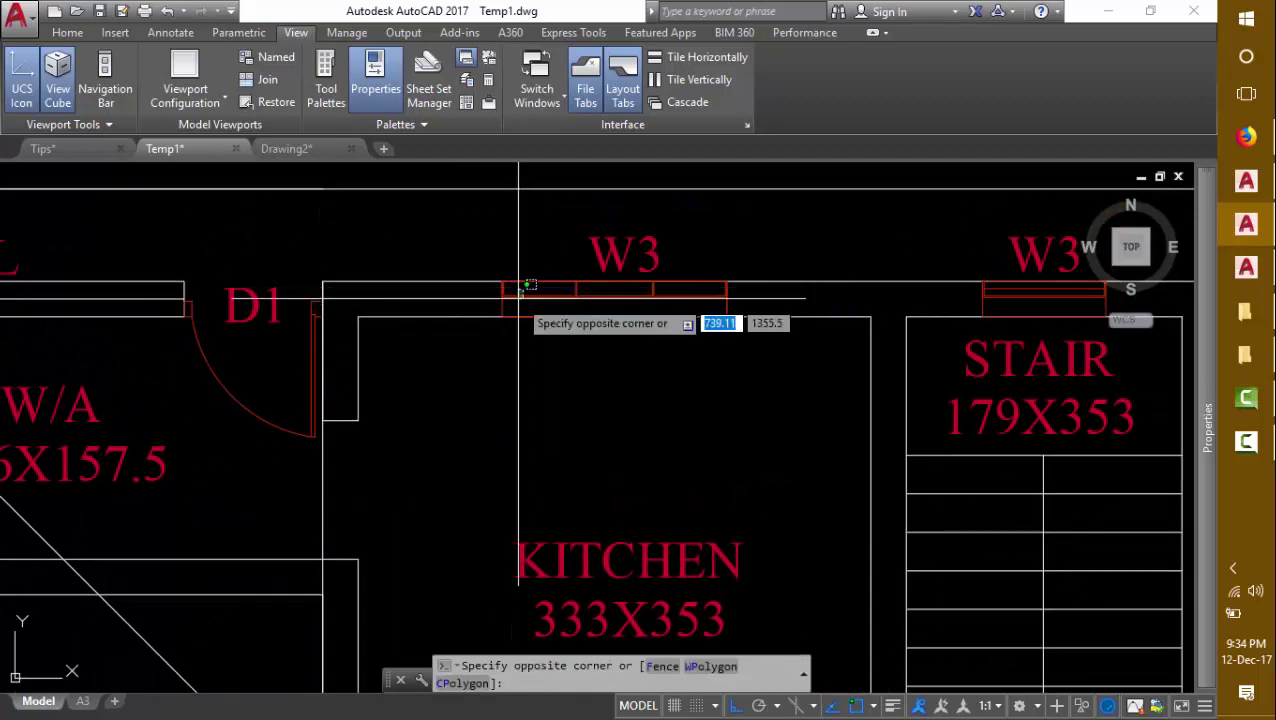
{"action": "left_click", "coordinate": [515, 306]}
{"action": "type", "text": "co"}
{"action": "key", "text": "Return"}
{"action": "left_click", "coordinate": [537, 295]}
{"action": "left_click", "coordinate": [537, 380]}
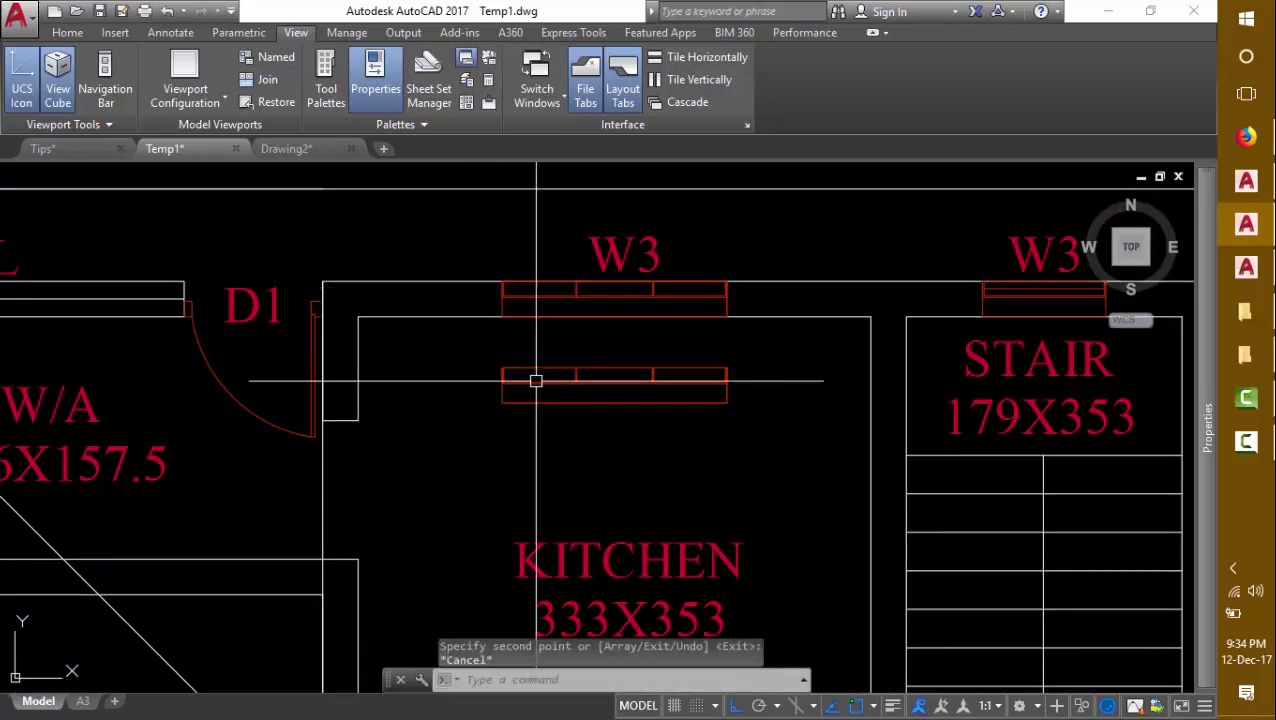
{"action": "key", "text": "Return"}
{"action": "left_click", "coordinate": [537, 380]}
{"action": "key", "text": "Escape"}
{"action": "left_click", "coordinate": [470, 355]}
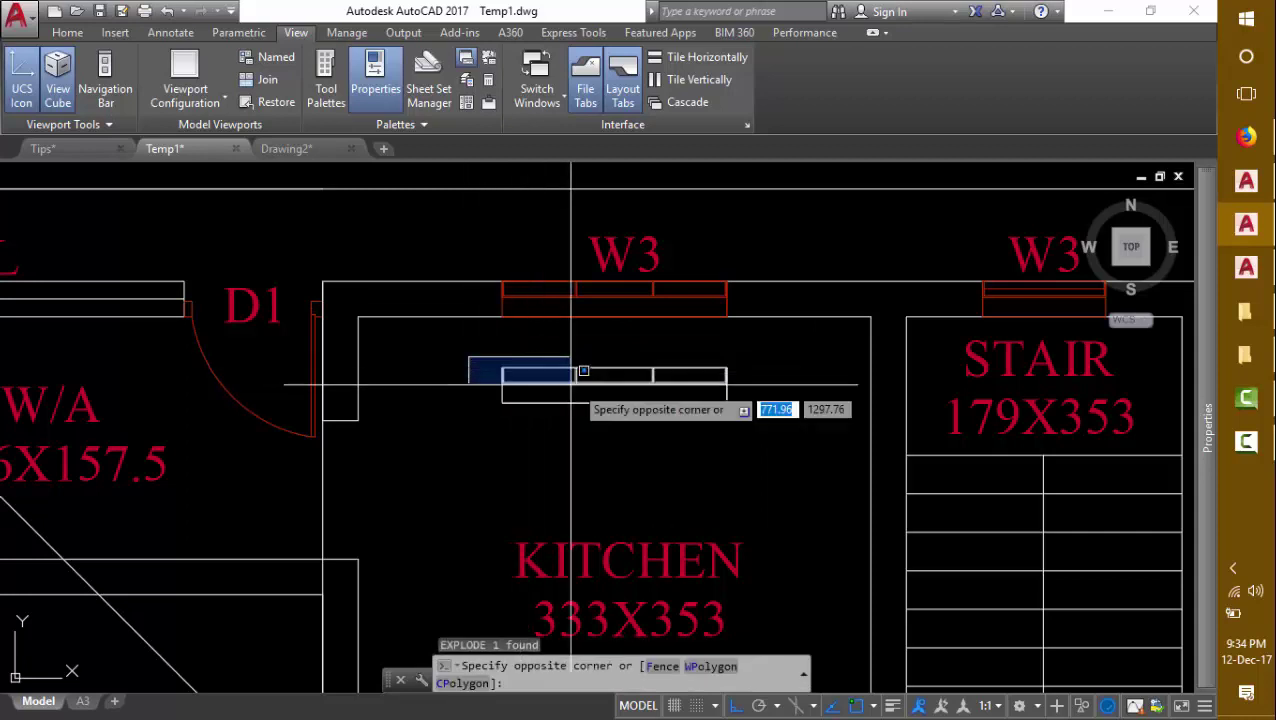
{"action": "left_click", "coordinate": [594, 397]}
{"action": "type", "text": "m"}
{"action": "key", "text": "Return"}
{"action": "left_click", "coordinate": [567, 398]}
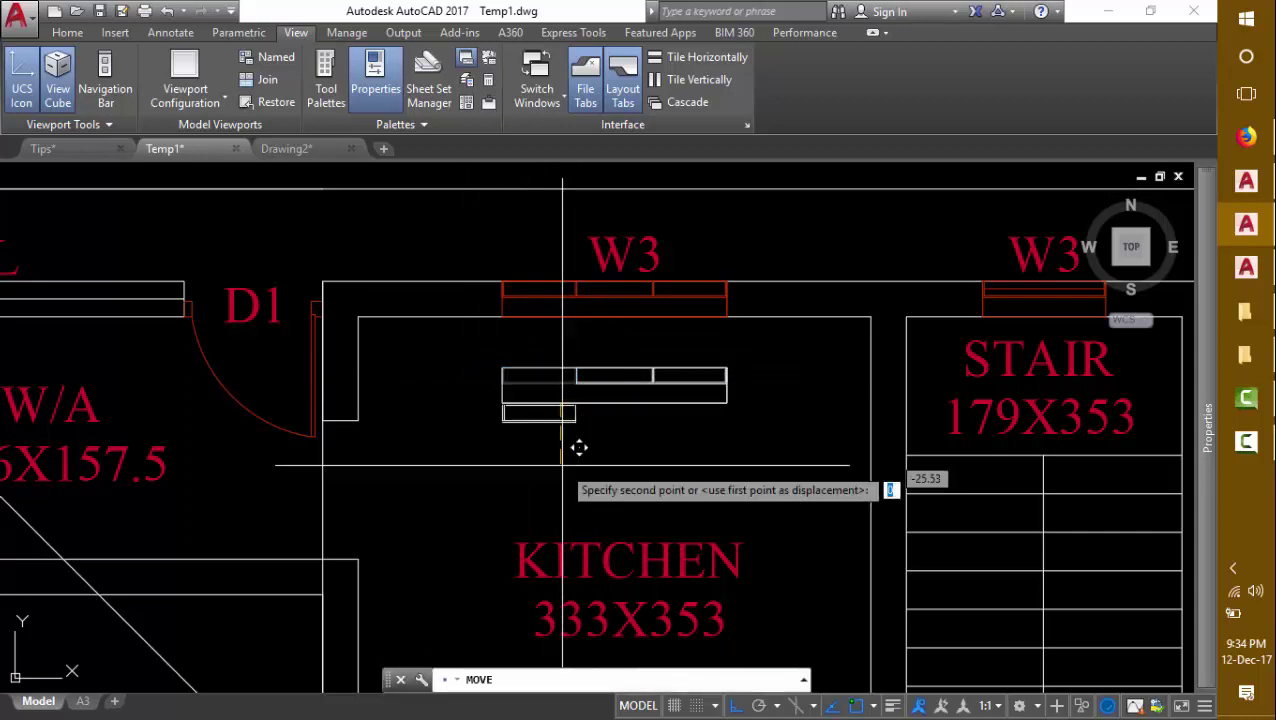
{"action": "left_click", "coordinate": [567, 468]}
{"action": "key", "text": "Escape"}
{"action": "left_click", "coordinate": [484, 356]}
{"action": "left_click", "coordinate": [672, 390]}
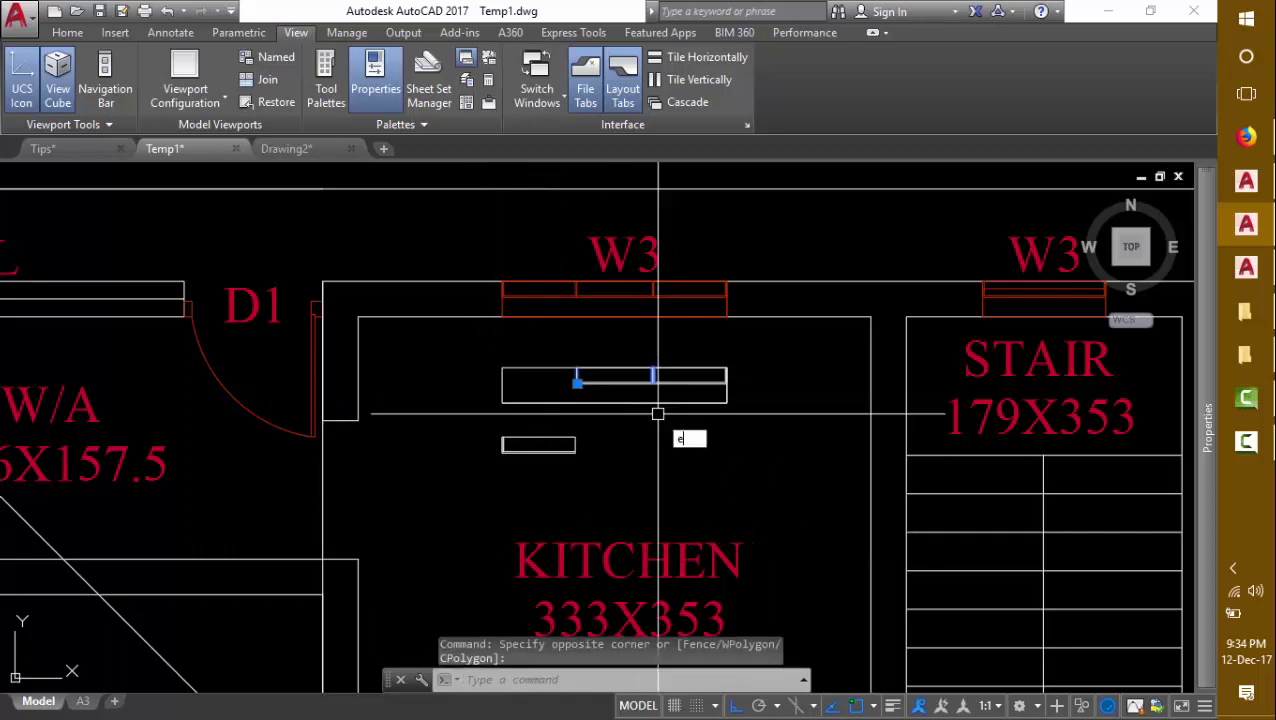
{"action": "left_click", "coordinate": [650, 349]}
{"action": "left_click", "coordinate": [622, 370]}
{"action": "key", "text": "Delete"}
{"action": "left_click", "coordinate": [730, 362]}
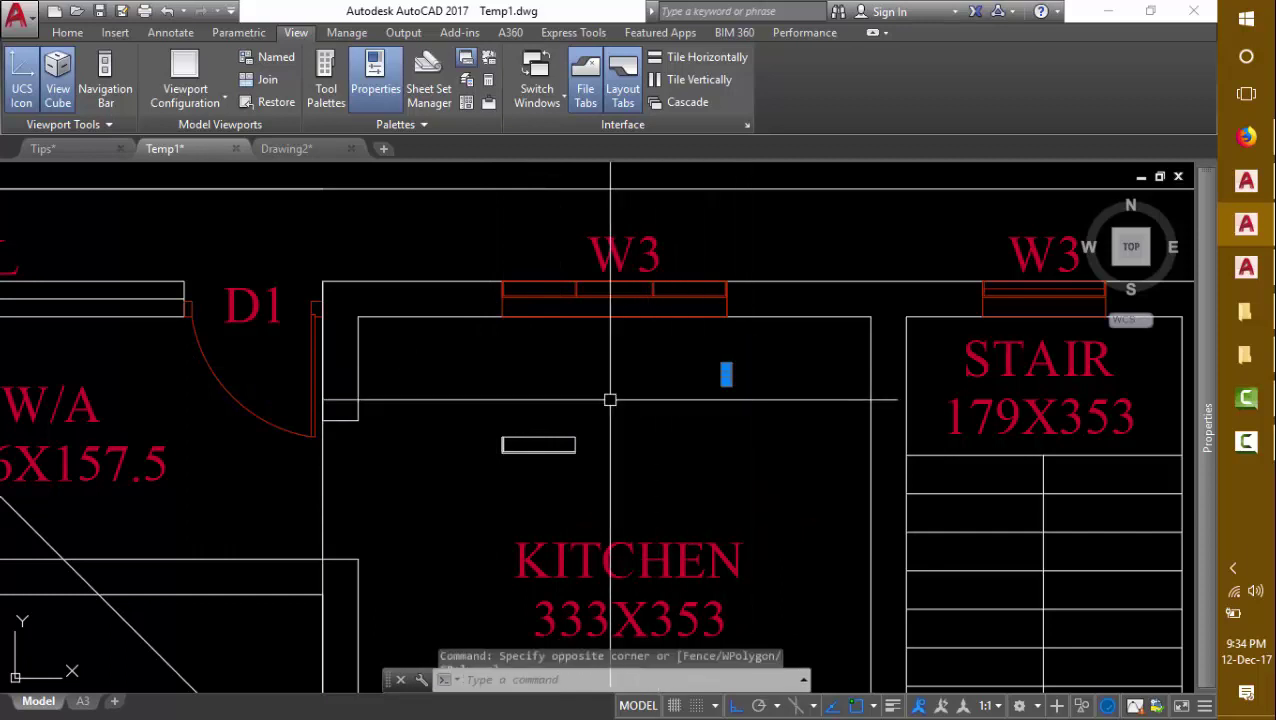
{"action": "left_click", "coordinate": [600, 405]}
{"action": "left_click", "coordinate": [575, 440]}
{"action": "key", "text": "Escape"}
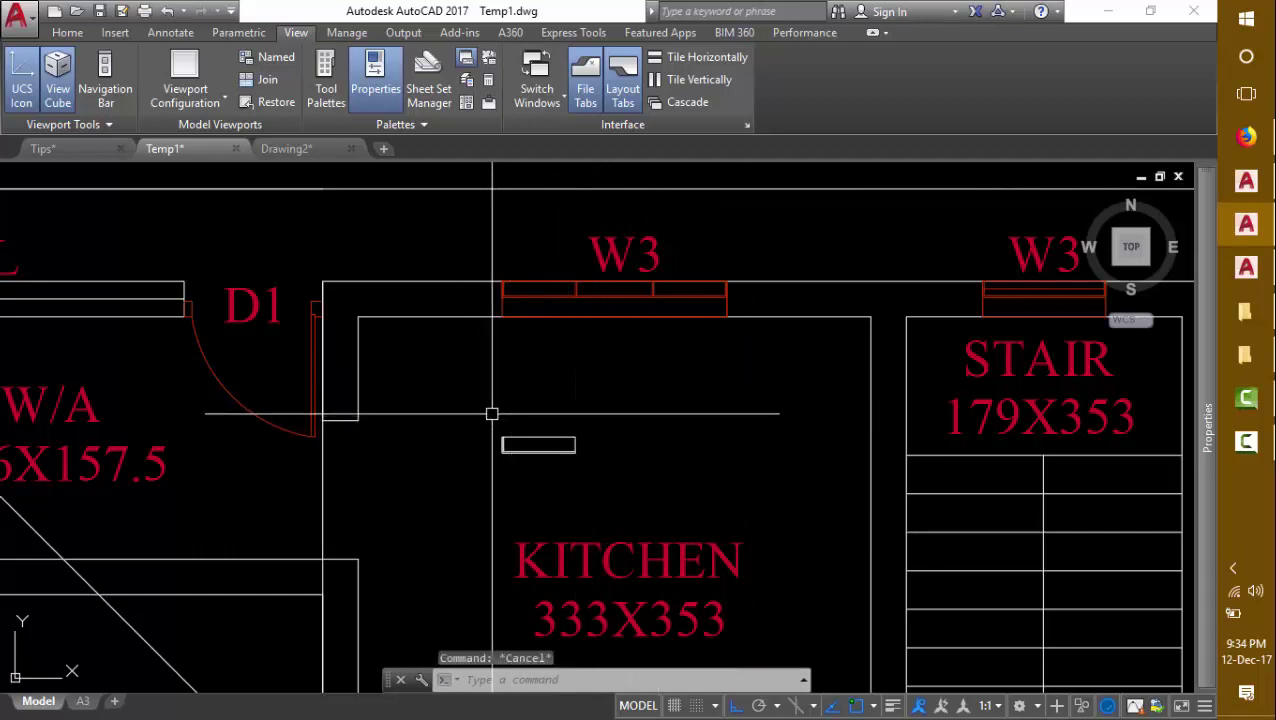
{"action": "left_click", "coordinate": [484, 421]}
{"action": "left_click", "coordinate": [650, 464]}
{"action": "key", "text": "Delete"}
{"action": "left_click", "coordinate": [565, 300]}
Explode the W3 window block and copy its leftmost pane with a base point.
{"action": "middle_click_drag", "start_coordinate": [561, 345], "coordinate": [558, 379]}
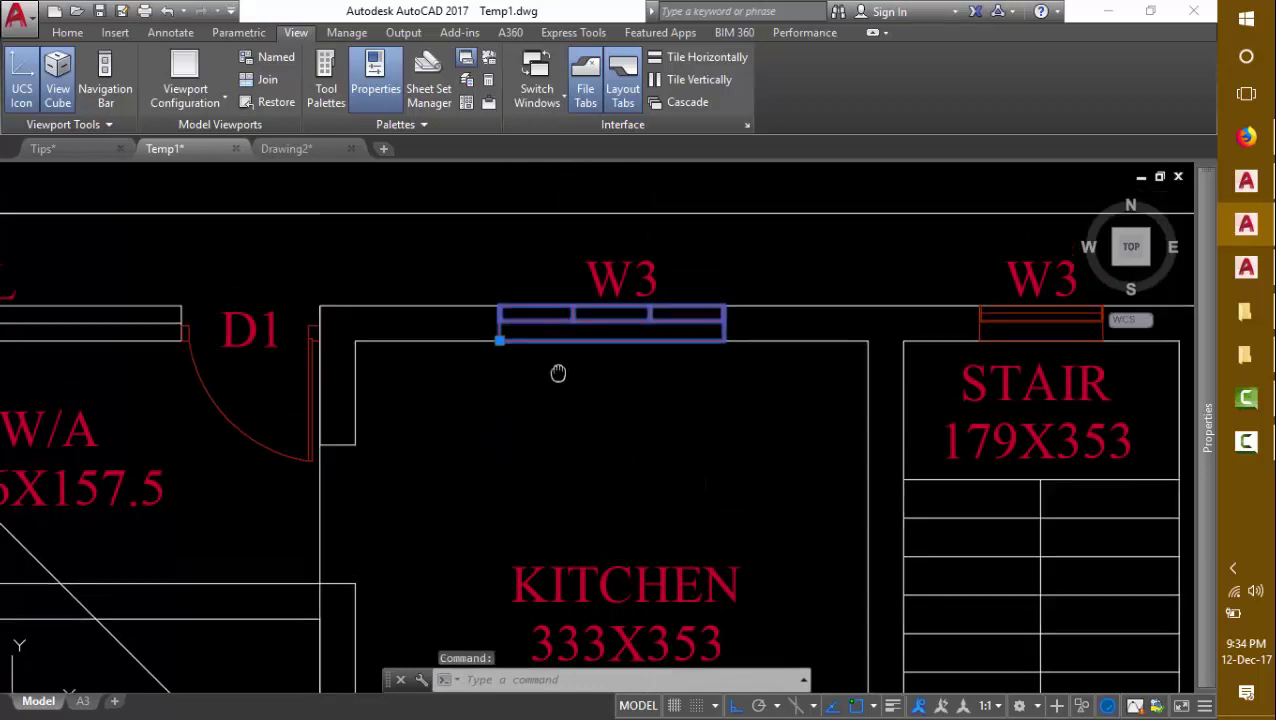
{"action": "key", "text": "Return"}
{"action": "scroll", "coordinate": [505, 312], "scroll_direction": "up", "scroll_amount": 2}
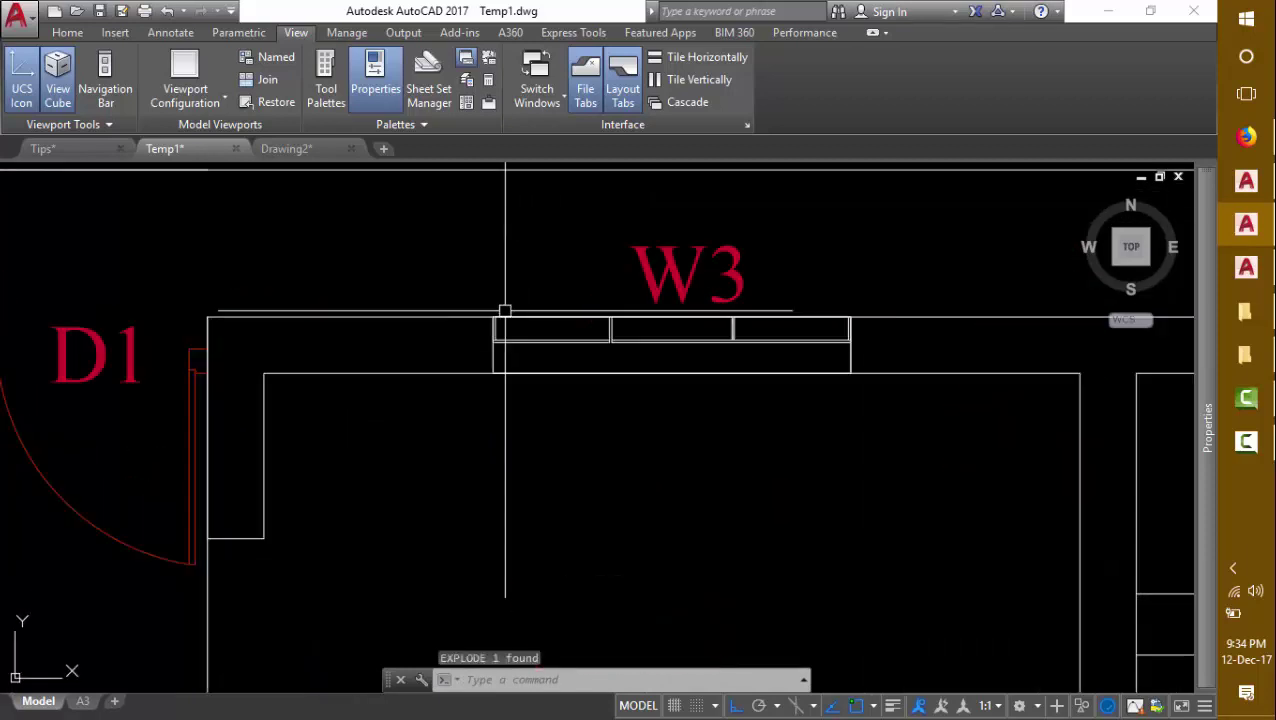
{"action": "left_click", "coordinate": [467, 301]}
{"action": "left_click", "coordinate": [633, 370]}
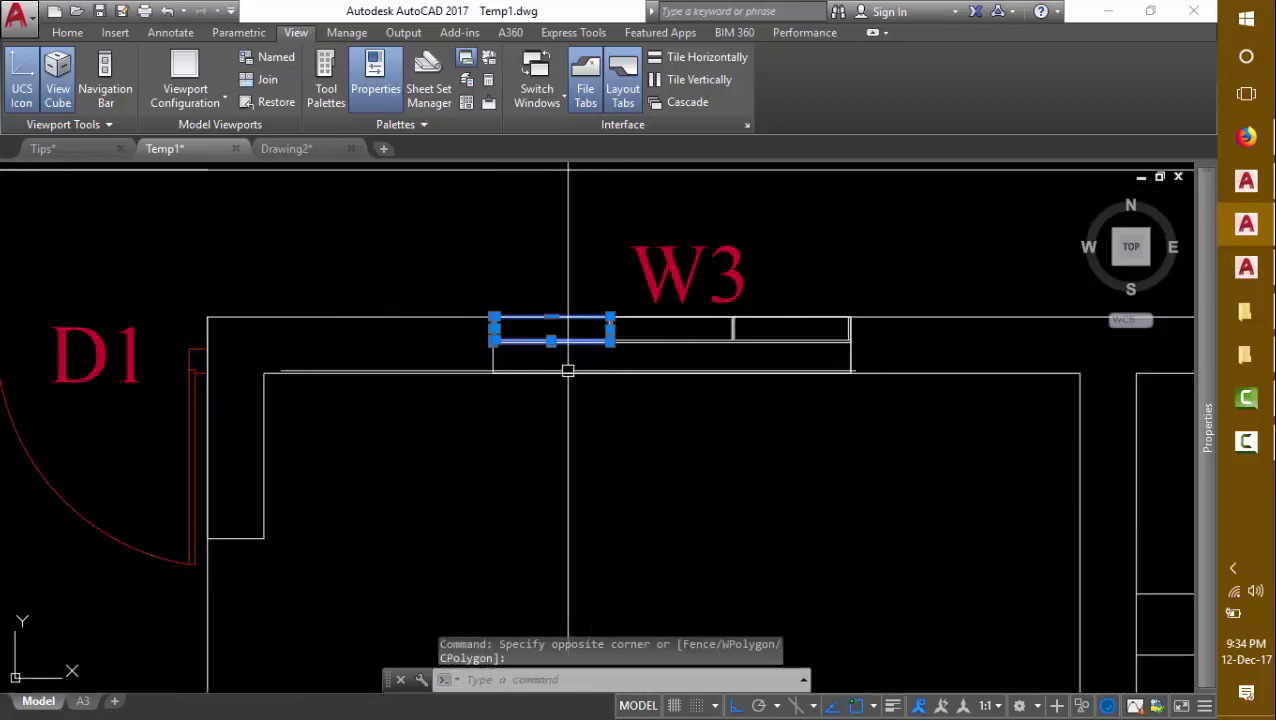
{"action": "key", "text": "ctrl+shift+c"}
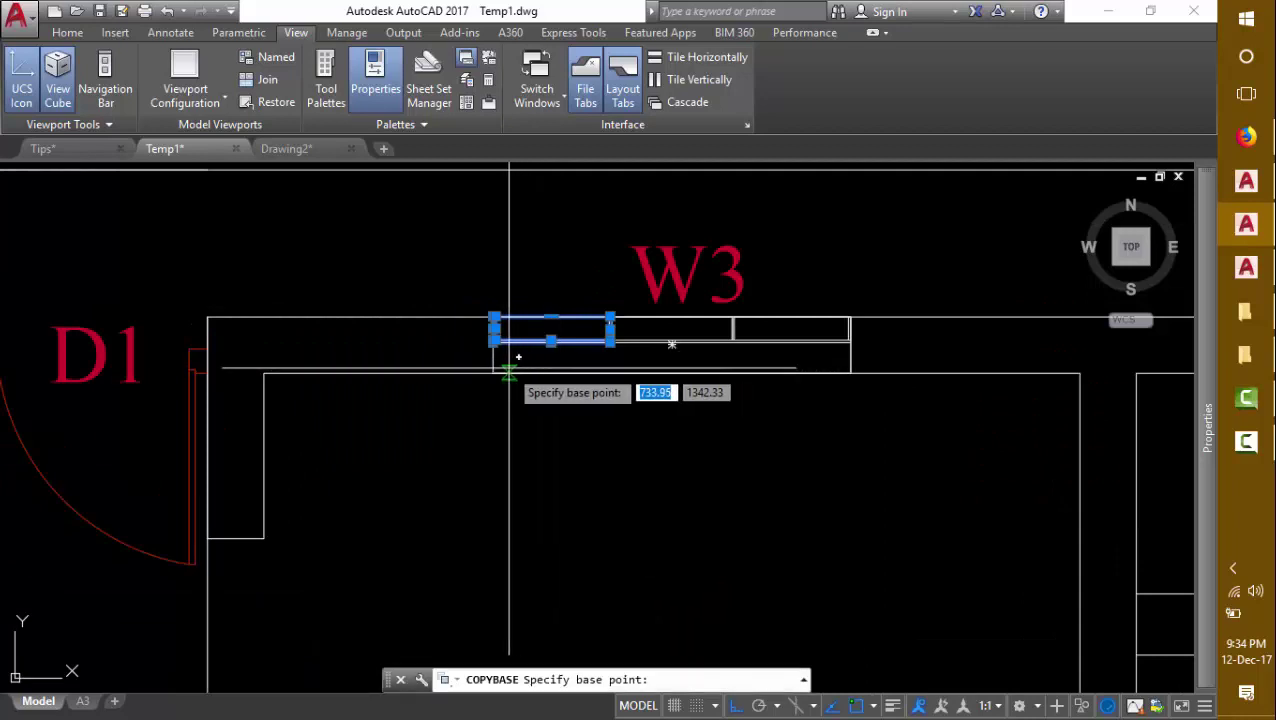
{"action": "left_click", "coordinate": [493, 372]}
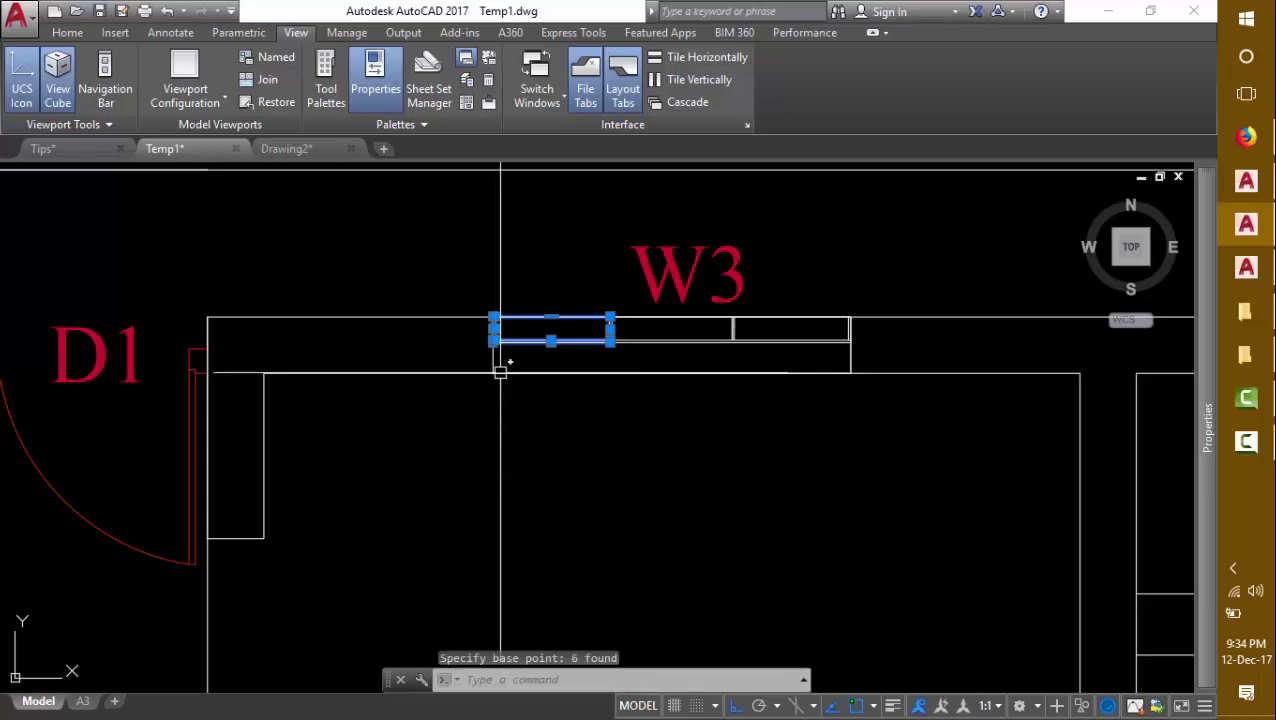
{"action": "key", "text": "ctrl+shift+c"}
{"action": "left_click", "coordinate": [500, 372]}
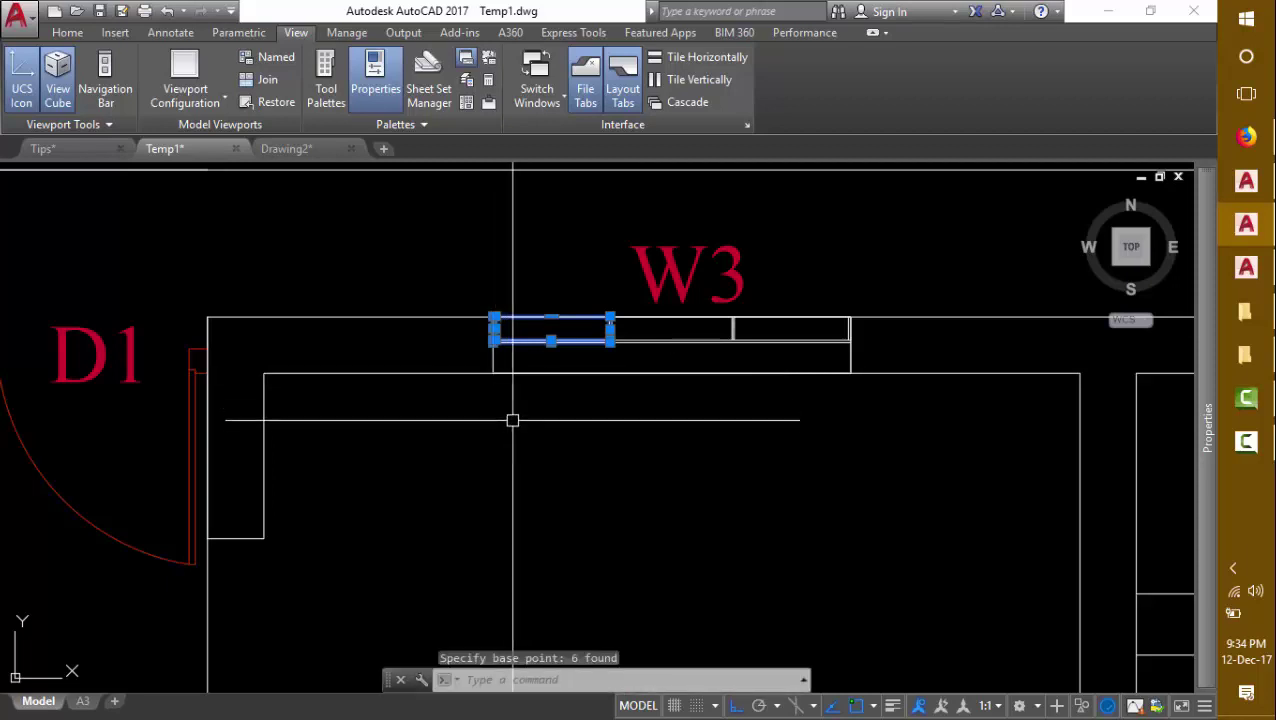
{"action": "key", "text": "Escape"}
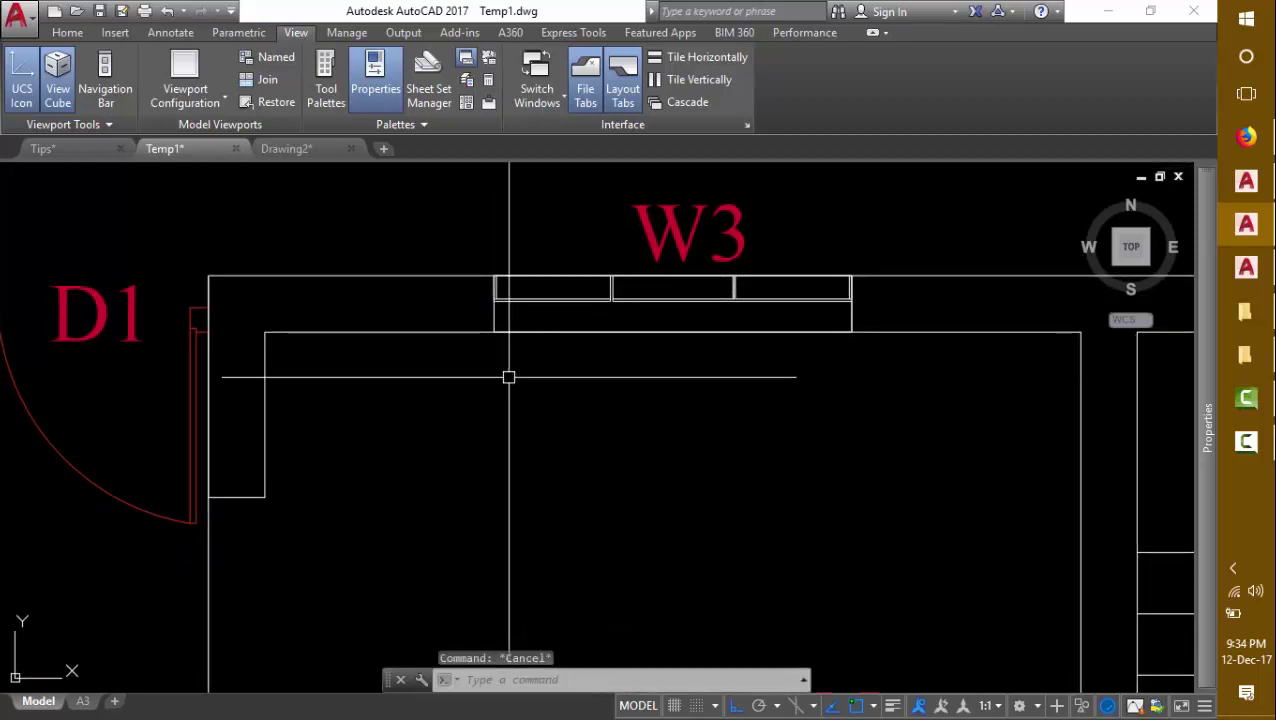
Paste copies of the W3 pane inside the kitchen below its wall.
{"action": "key", "text": "ctrl+v"}
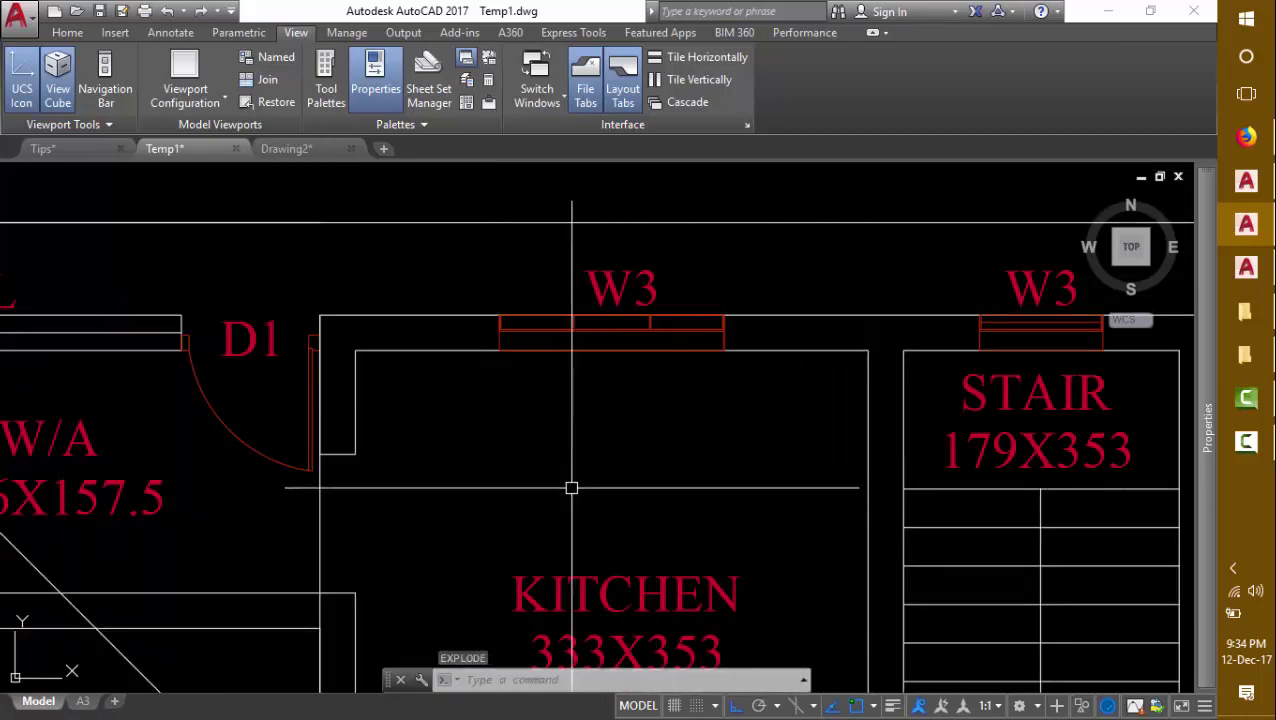
{"action": "key", "text": "ctrl+v"}
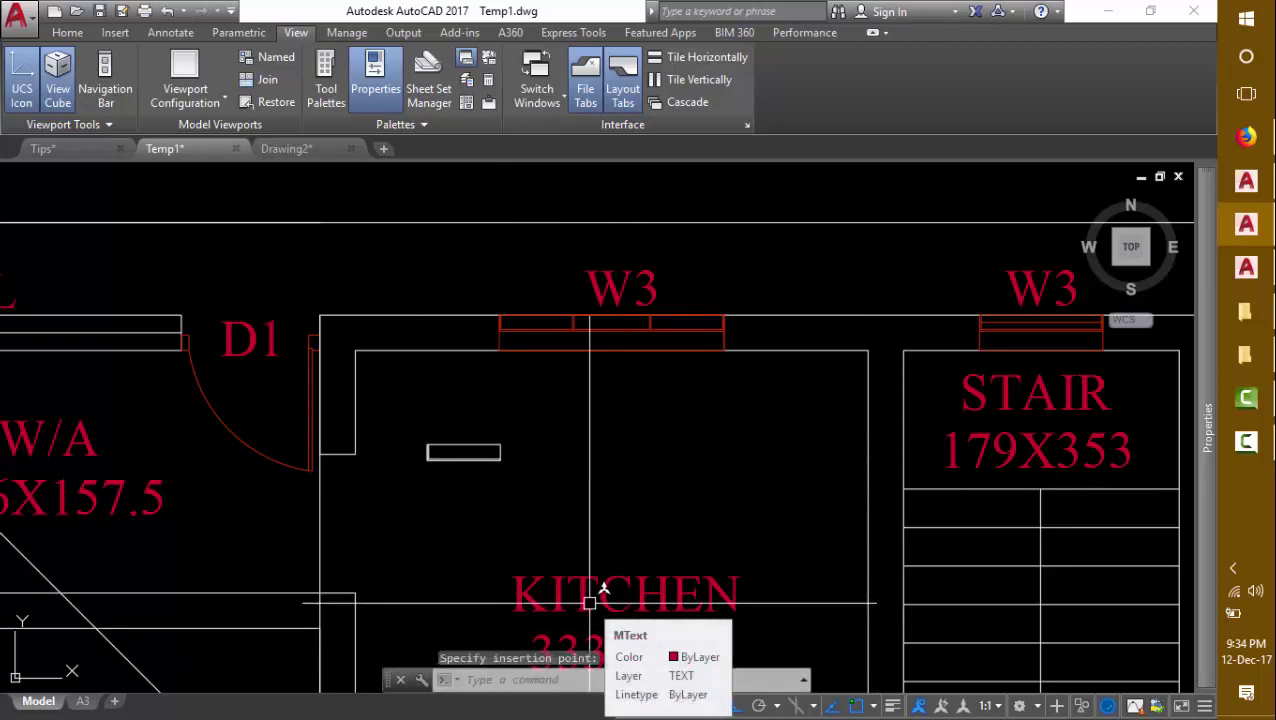
{"action": "middle_click_drag", "start_coordinate": [490, 485], "coordinate": [530, 458]}
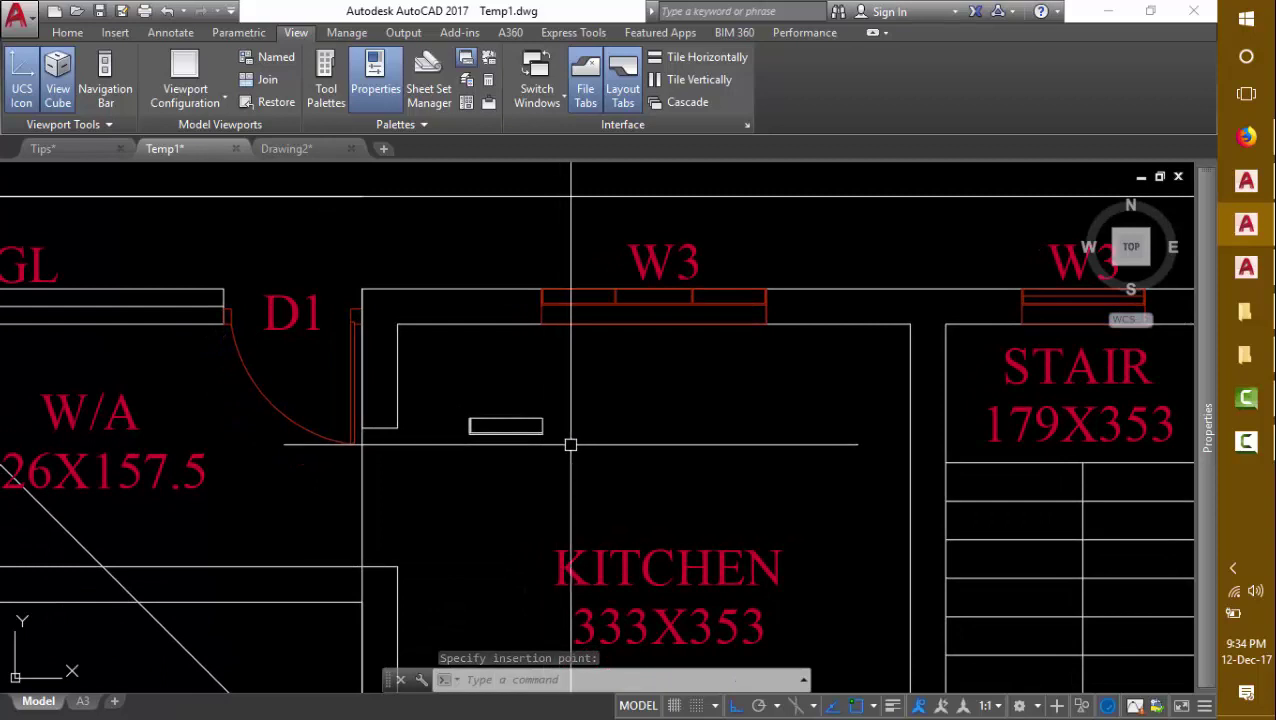
{"action": "left_click", "coordinate": [576, 456]}
{"action": "key", "text": "ctrl+v"}
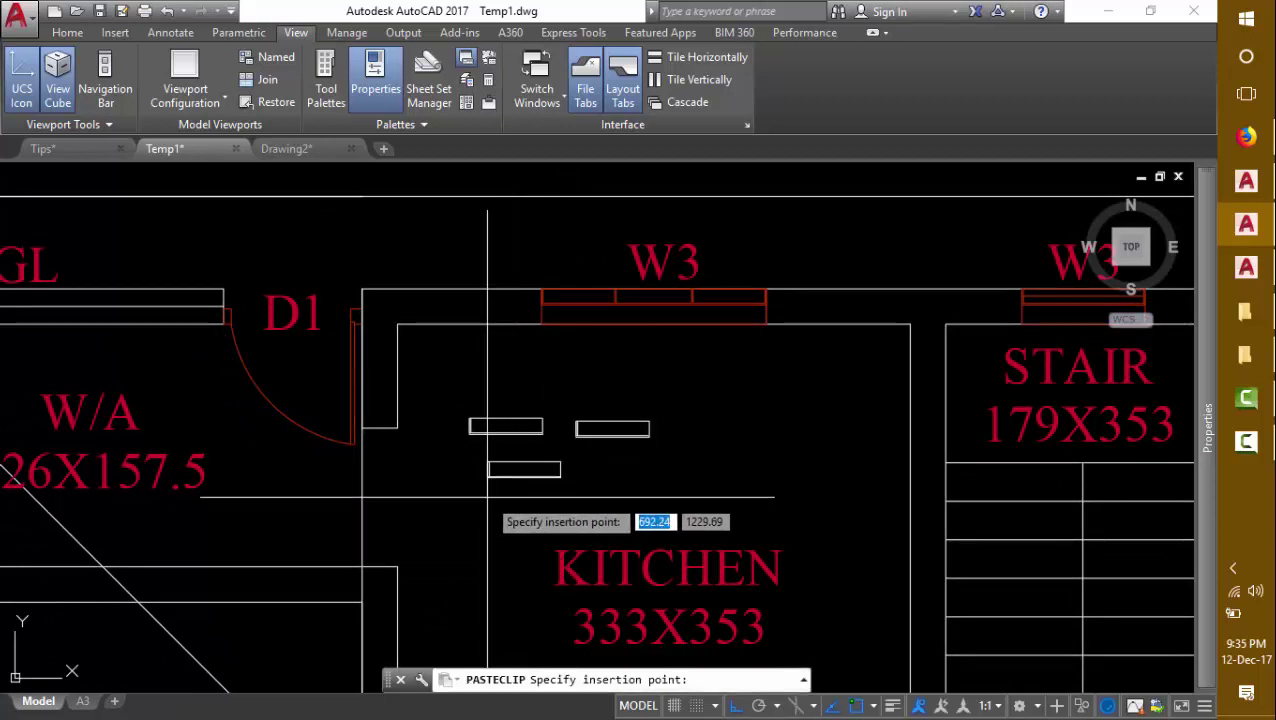
{"action": "left_click", "coordinate": [471, 502]}
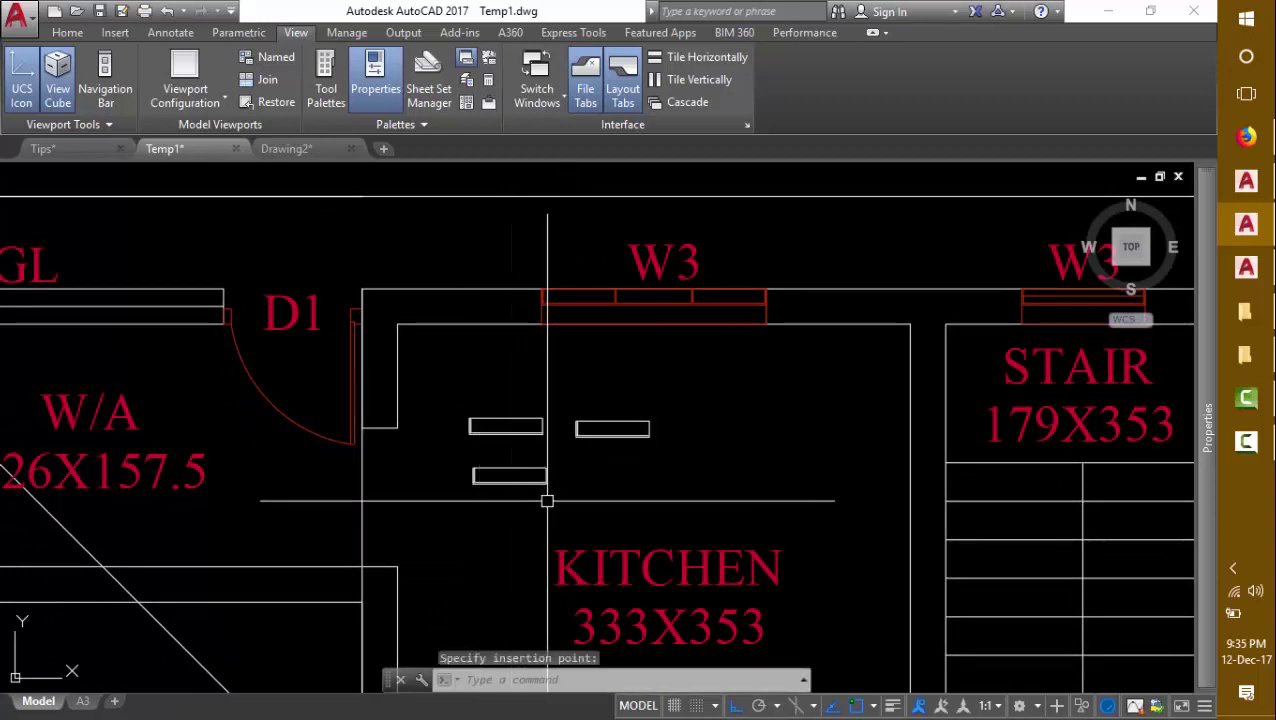